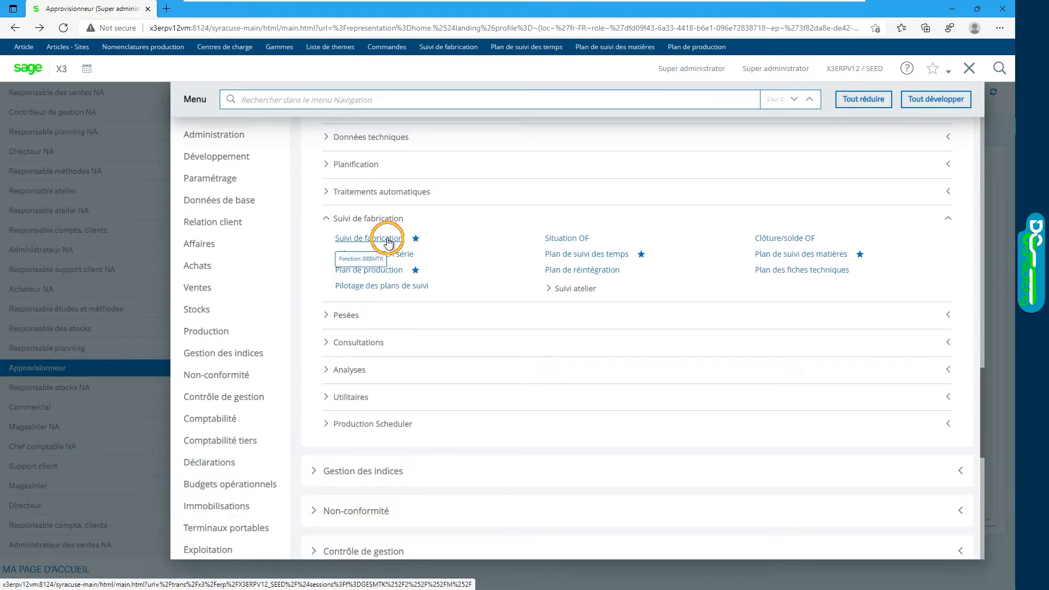
- View the Suivi de fabrication function and open Plan de suivi des temps from the same production section
click(387, 239)
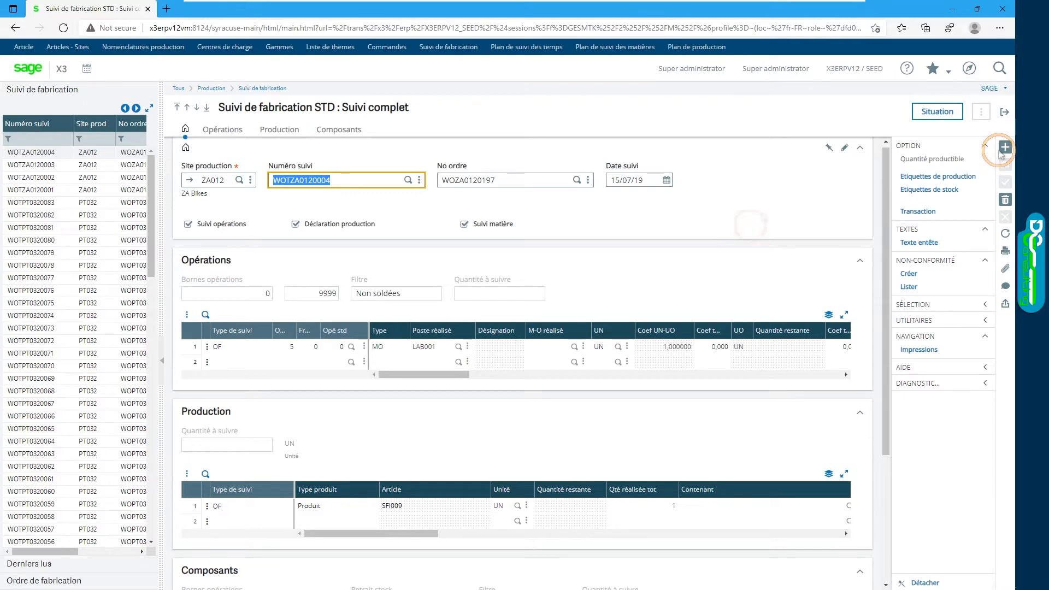
click(970, 69)
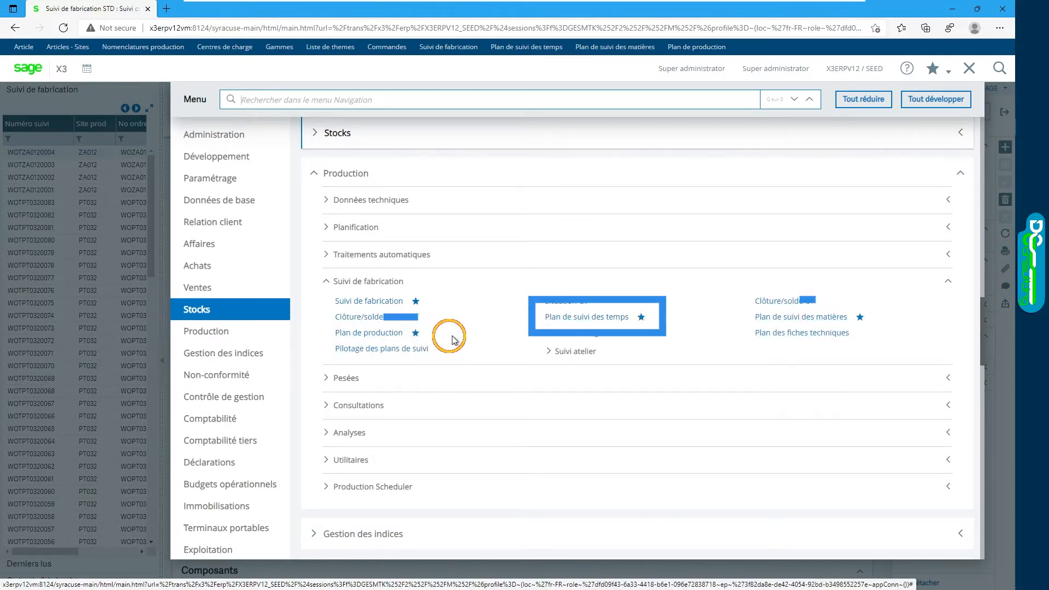
click(594, 317)
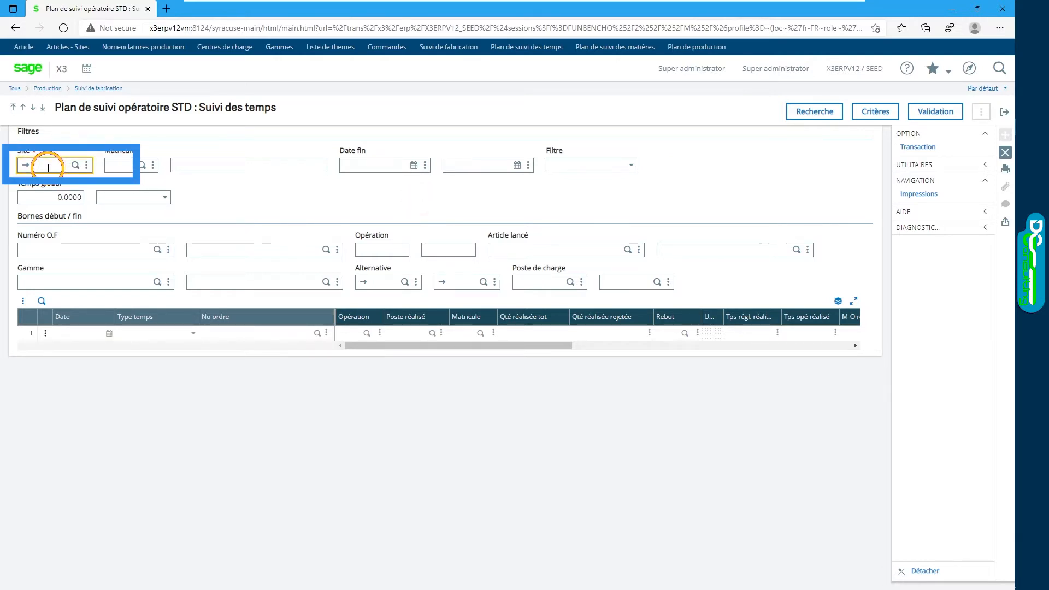
- Filter the time tracking plan on site FR012 with end dates from 01/01/19 to 01/02/19
text(FR012)
key(Tab)
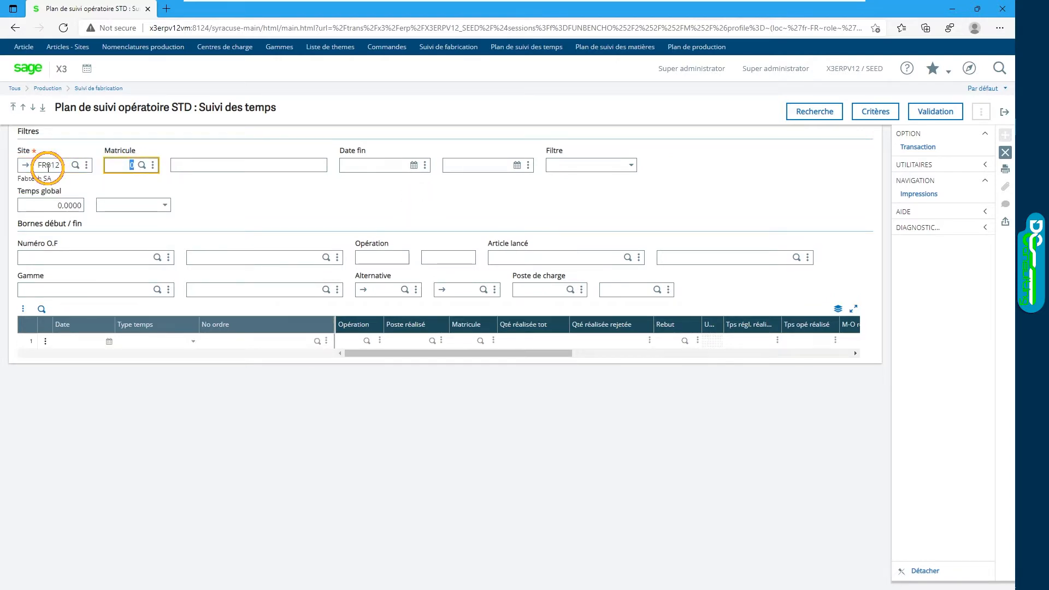
key(Tab)
key(Tab)
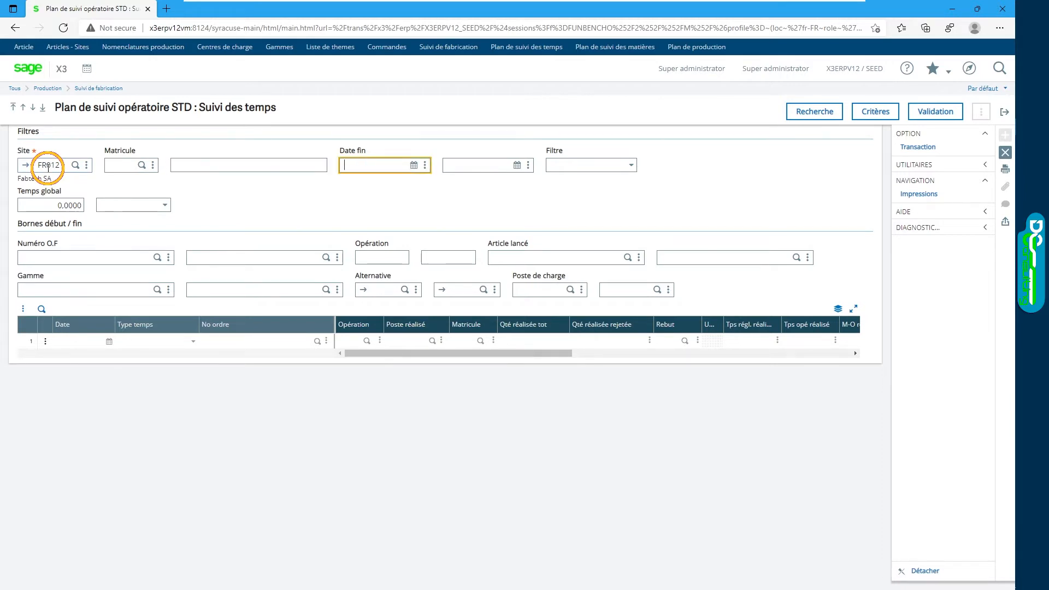
text(010119)
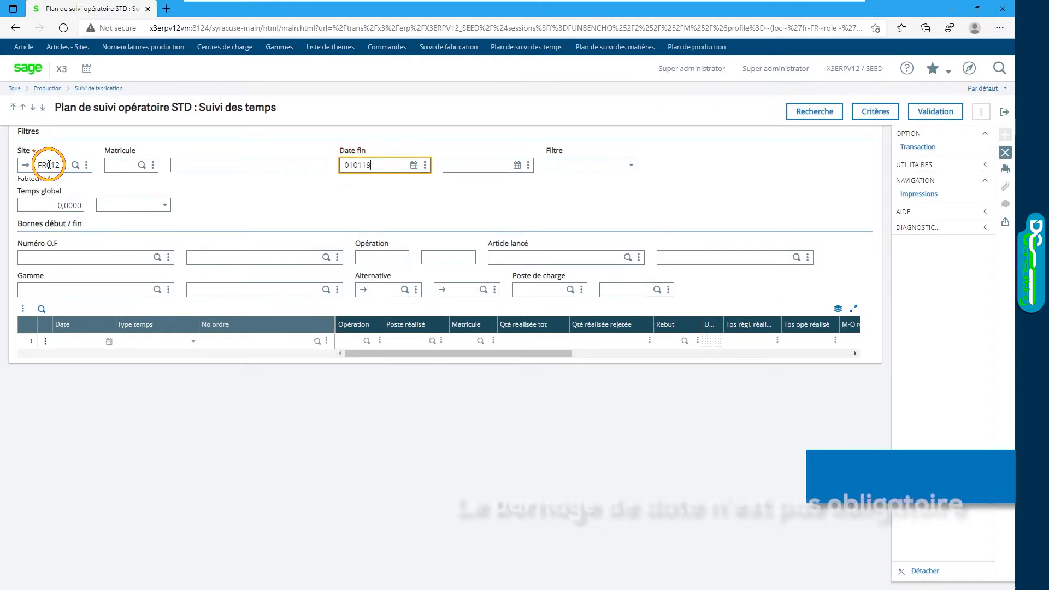
key(Tab)
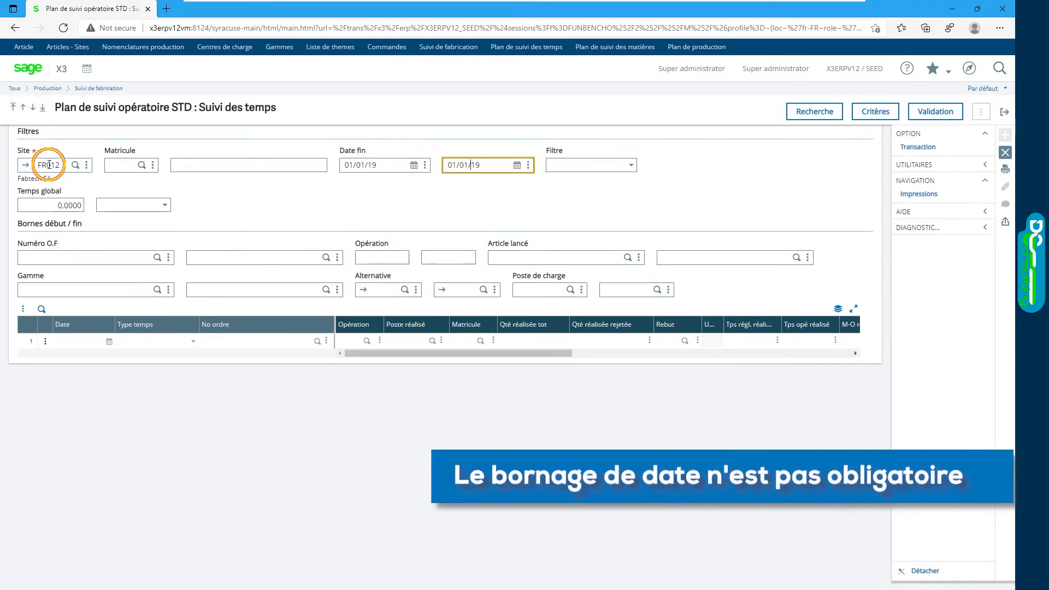
key(BackSpace)
text(2)
key(Tab)
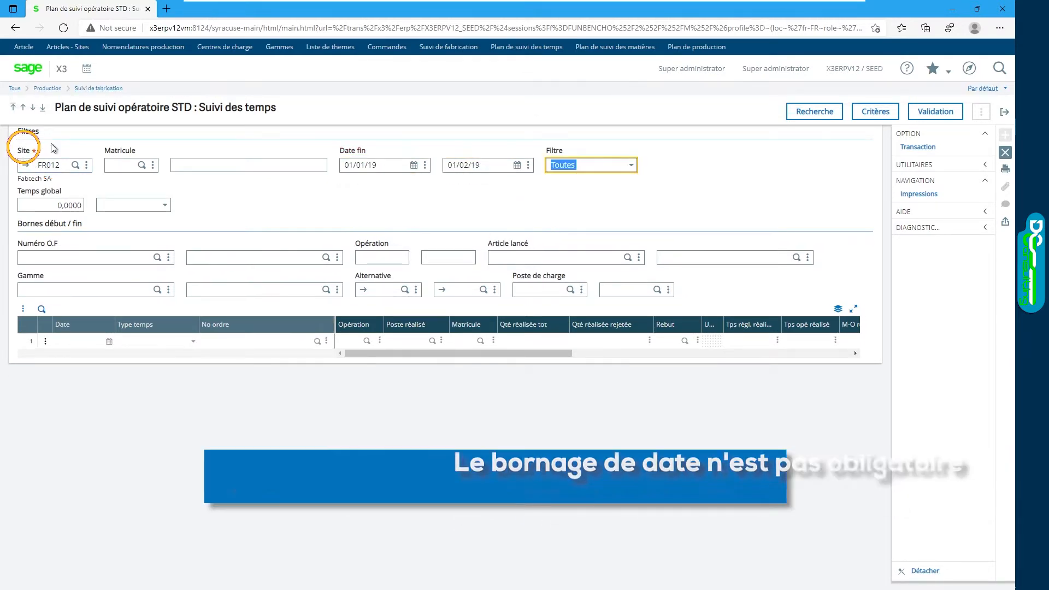
- Set the Filtre option to Non soldées to keep only operations that are not closed
click(631, 166)
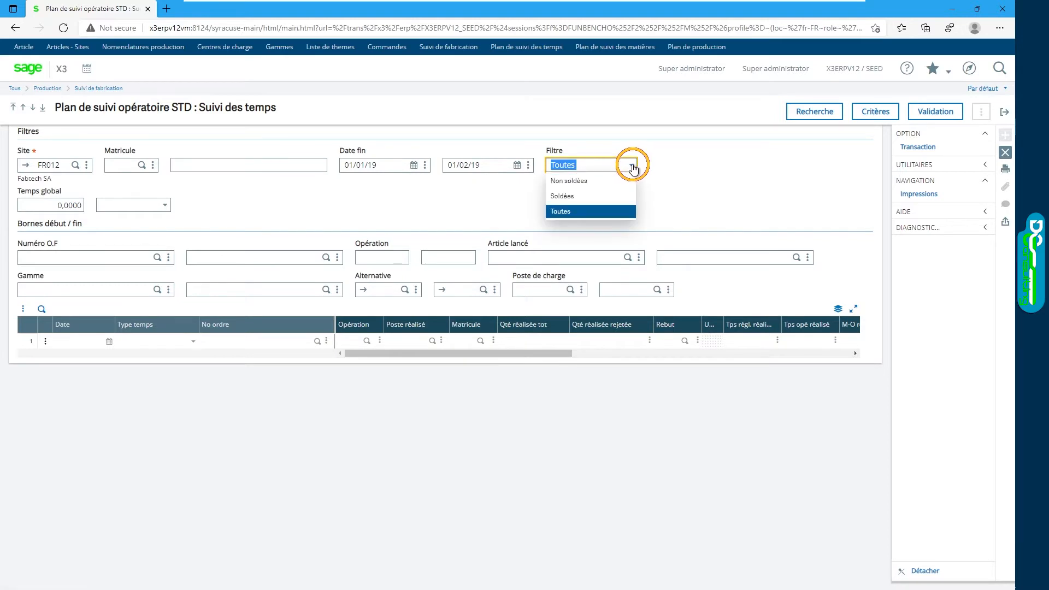
click(601, 181)
key(Tab)
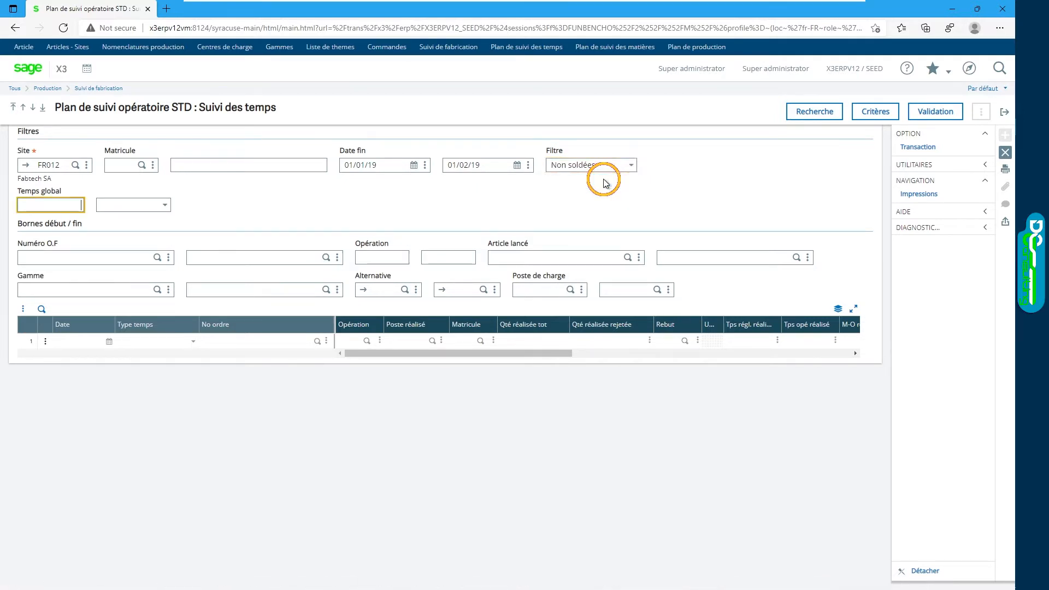
key(Tab)
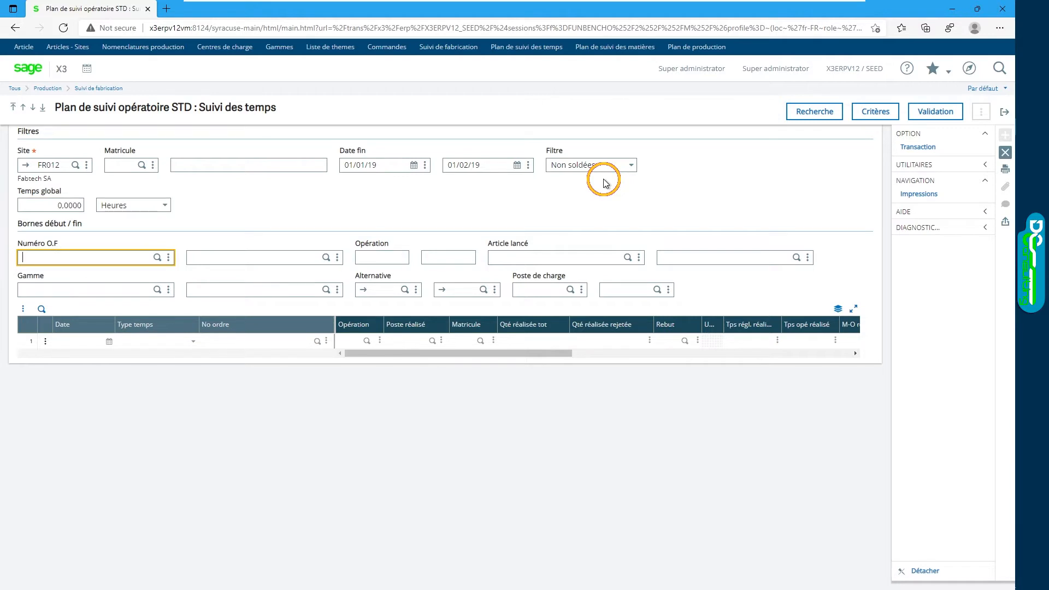
- Limit the Poste de charge range to LAB101 and run the search
key(Tab)
key(Tab)
key(Tab)
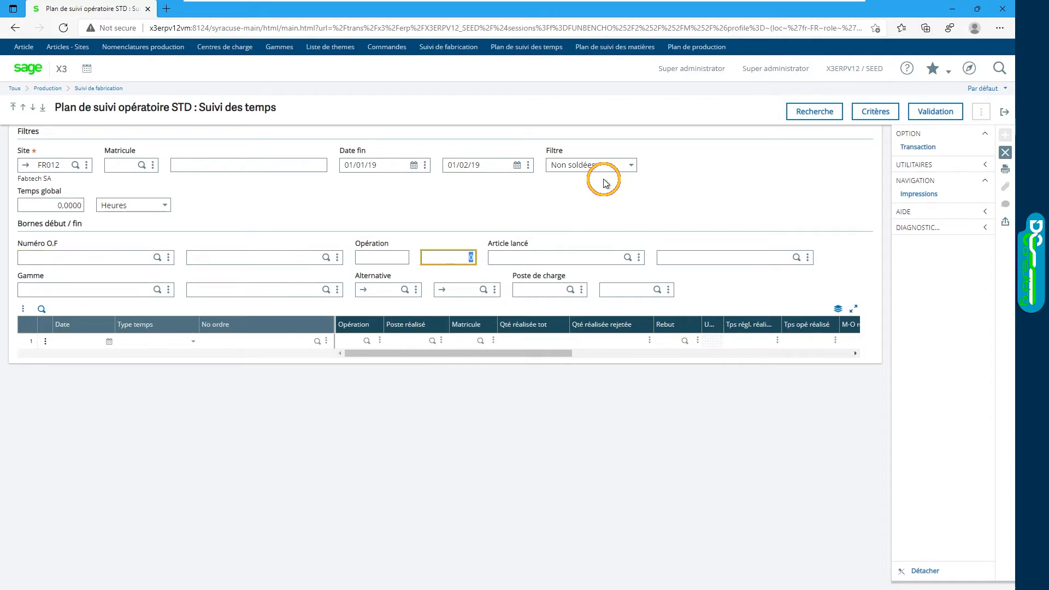
click(538, 289)
text(LAB101)
key(Tab)
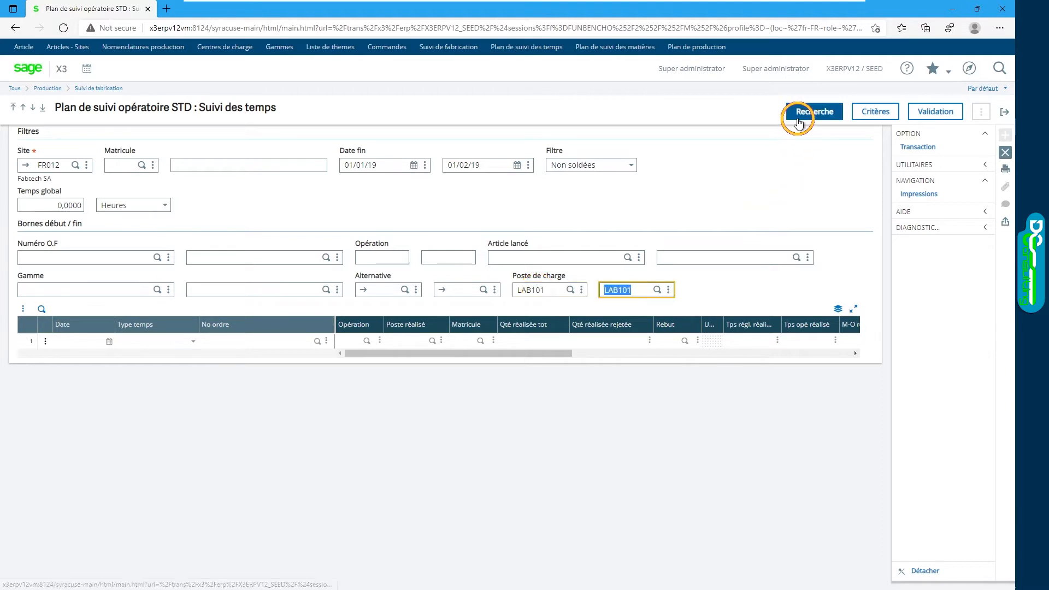
click(801, 118)
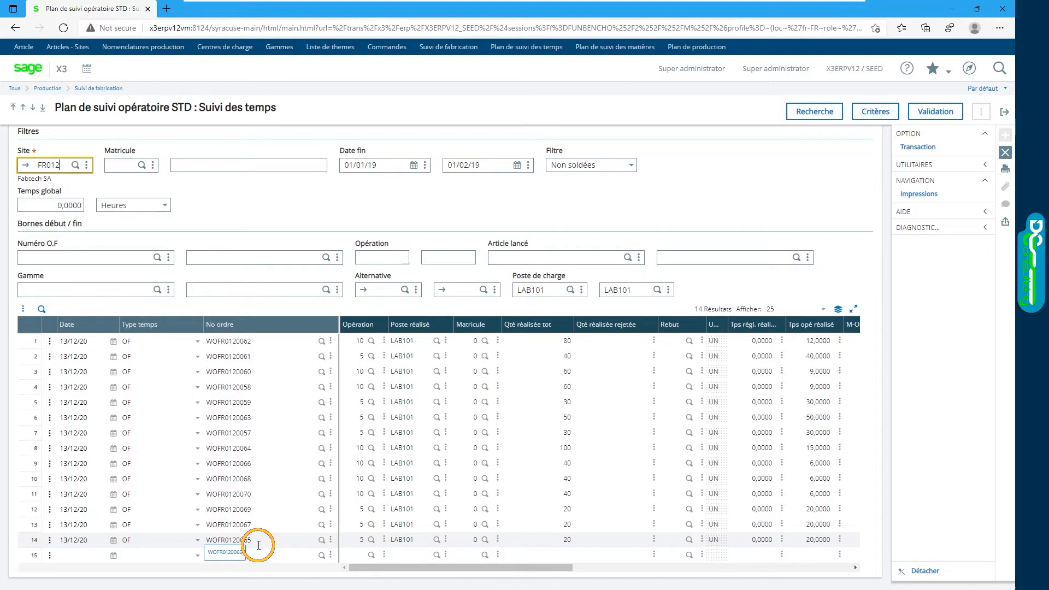
- Enter the start and end manufacturing order numbers in the Numéro O.F range and run the search again
click(121, 256)
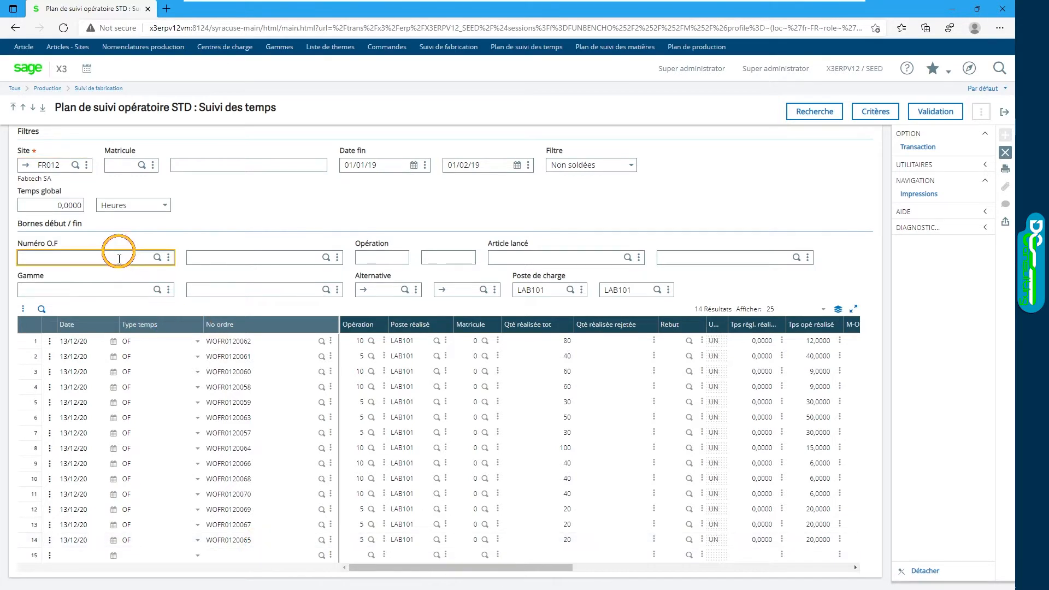
text(W)
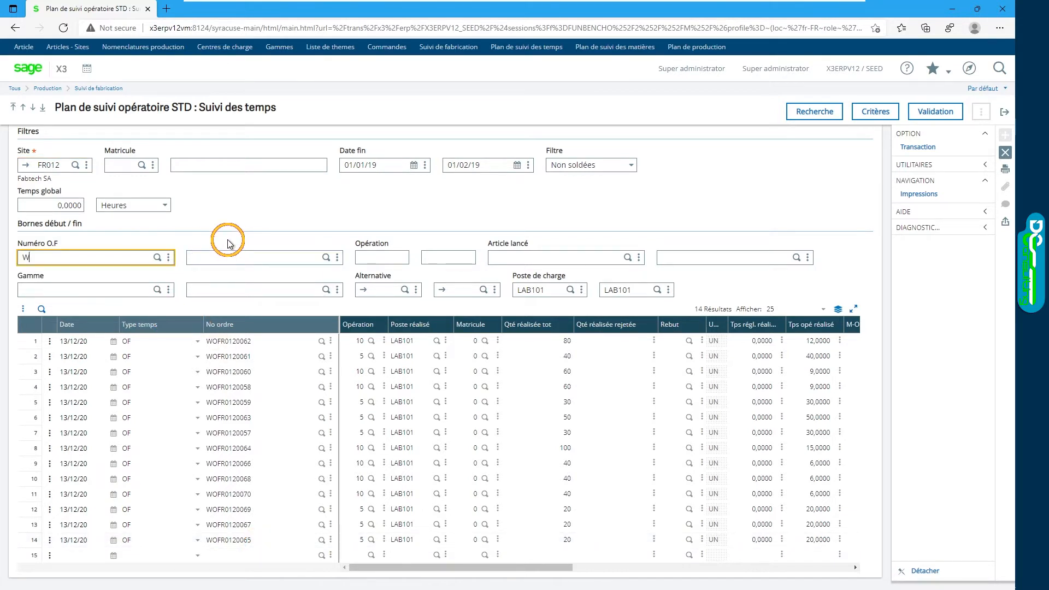
text(OFFR120058)
click(272, 261)
key(BackSpace)
text(60)
key(Tab)
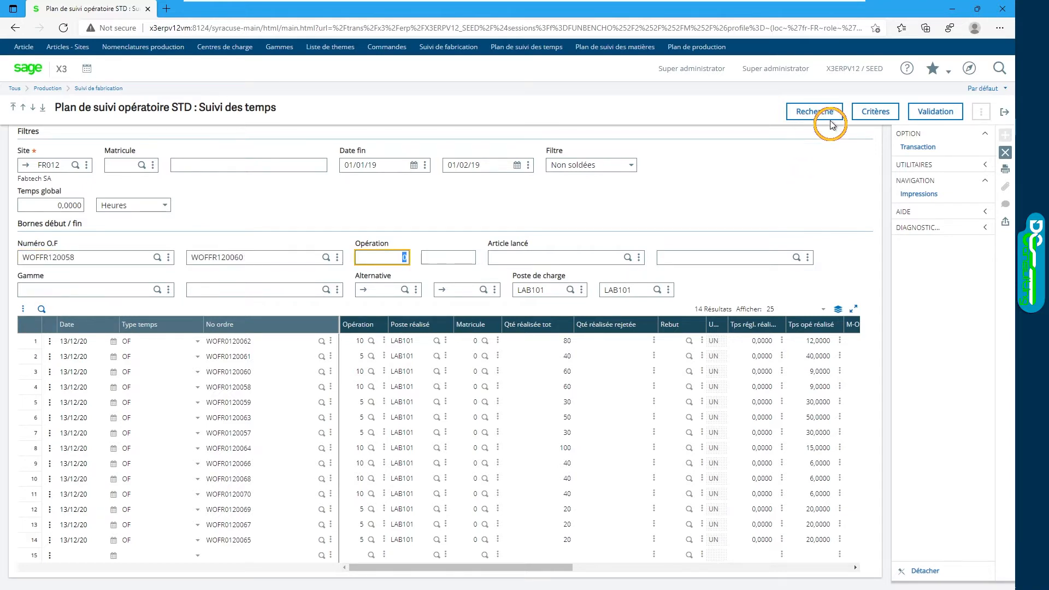
click(813, 115)
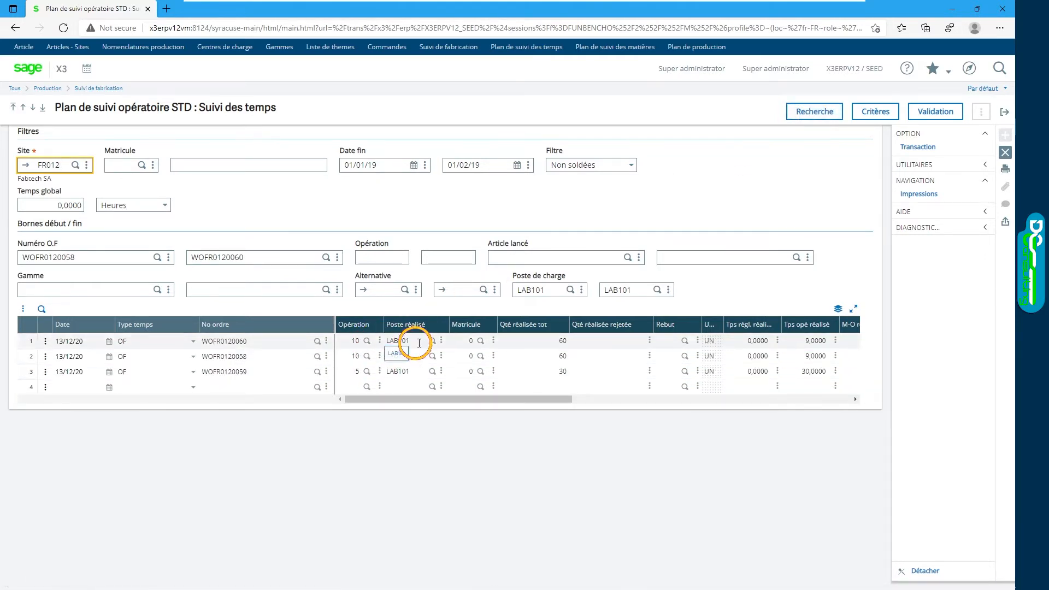
- Restrict the Opération range to operation 10 and refresh the search results
click(390, 257)
text(10)
key(Tab)
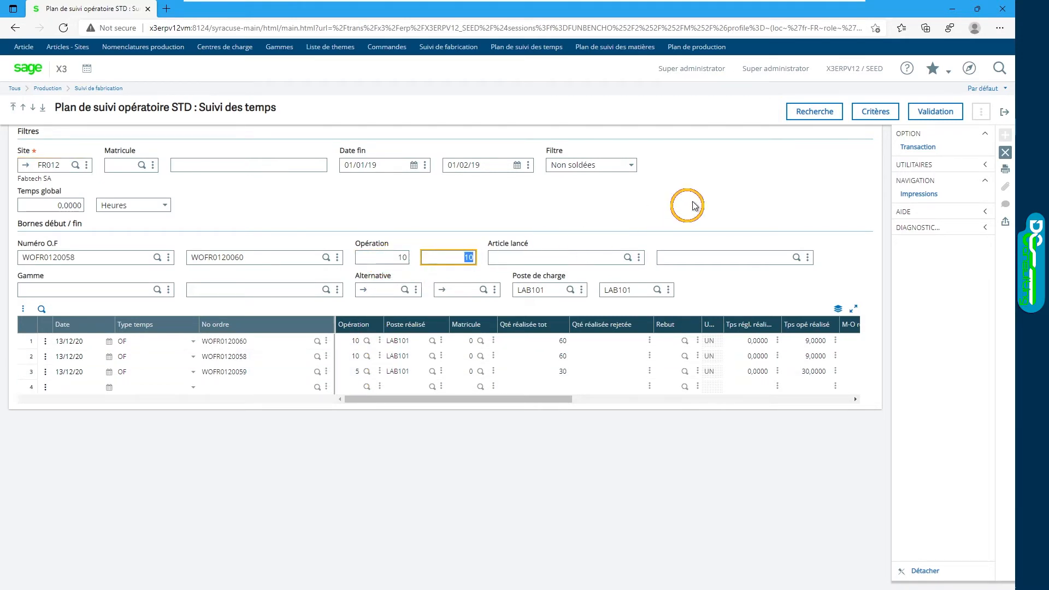
click(814, 112)
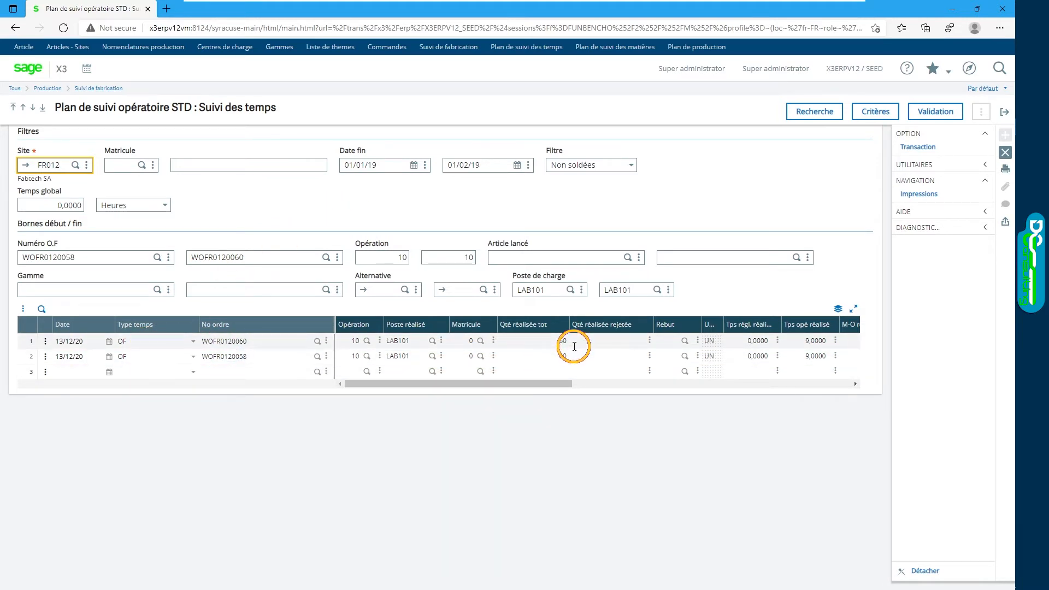
- Examine the additional selection criteria, the choices for the first sort criterion and the further columns of the results grid
click(878, 112)
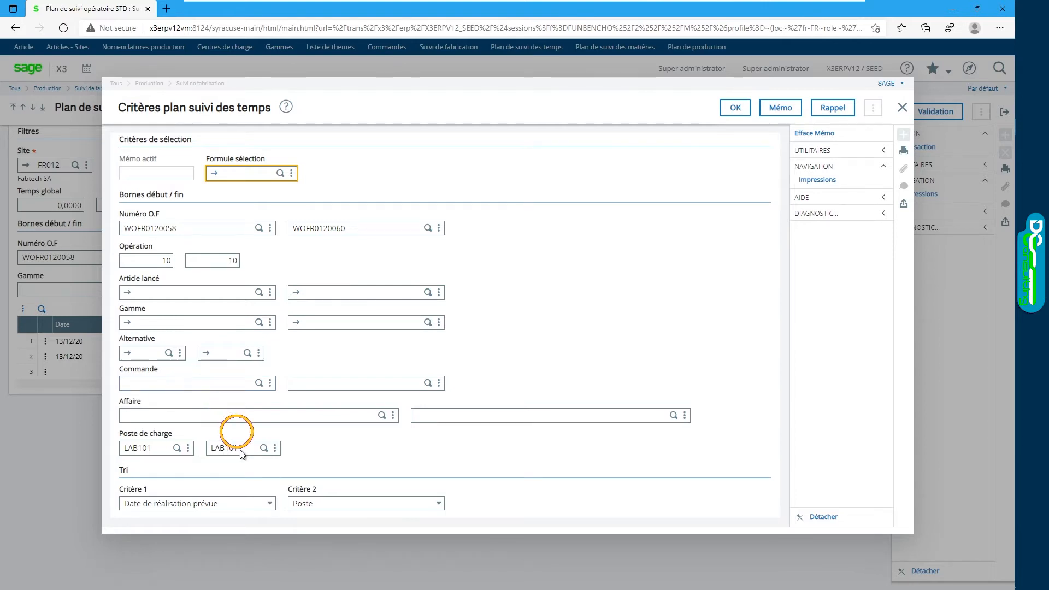
click(269, 504)
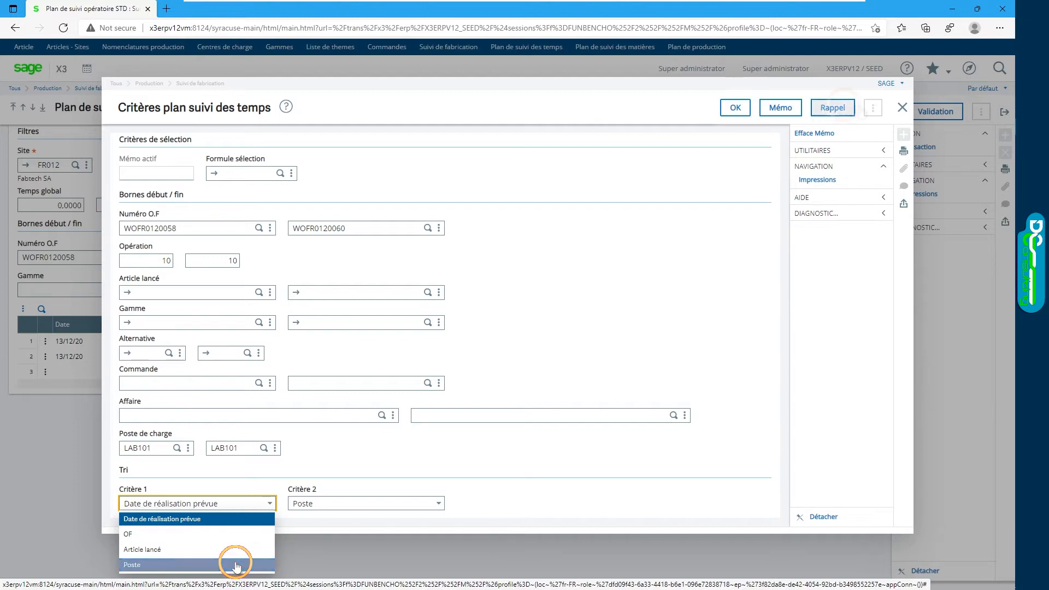
click(903, 108)
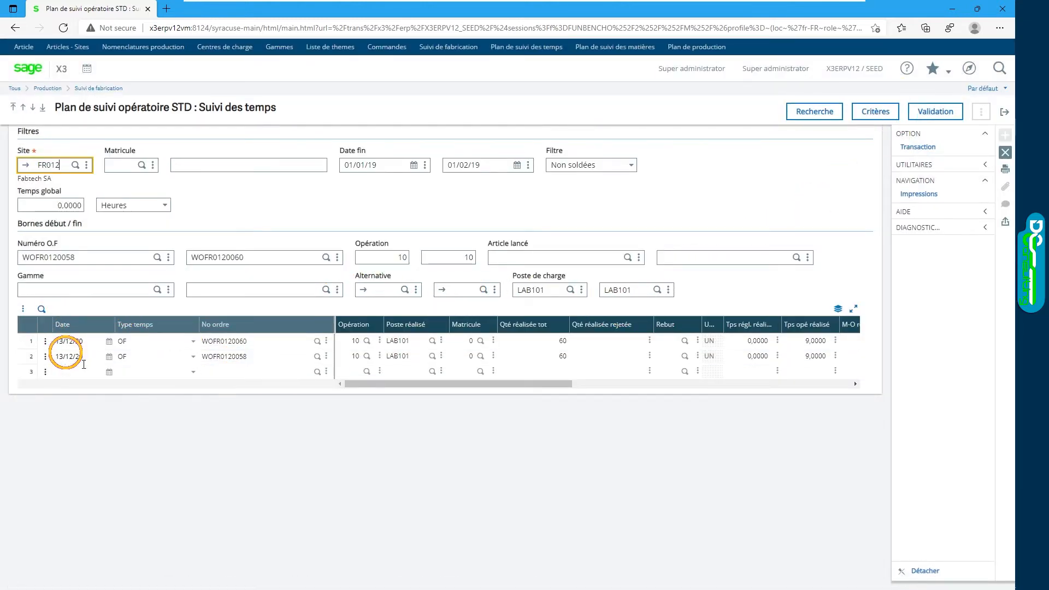
drag(545, 386, 754, 390)
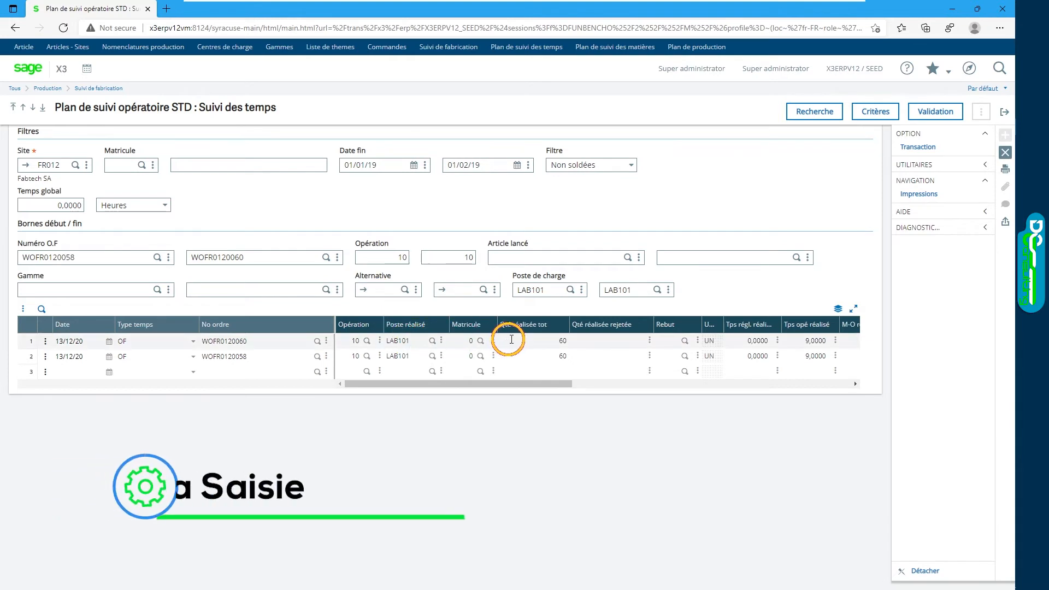
- Set Qté réalisée tot on the first result line to 58 and check its operation time
click(512, 340)
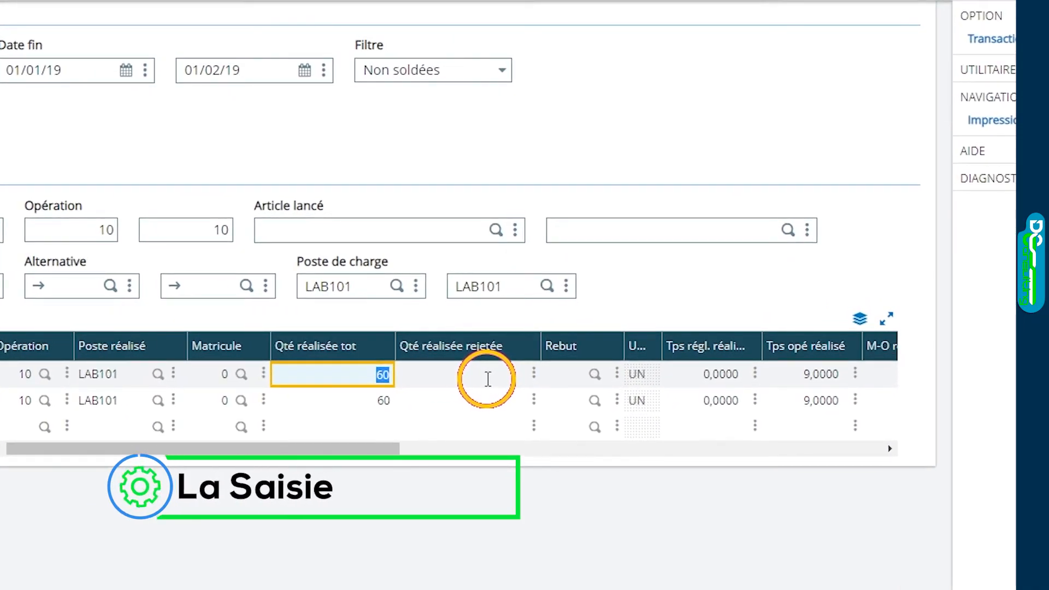
text(58)
key(Tab)
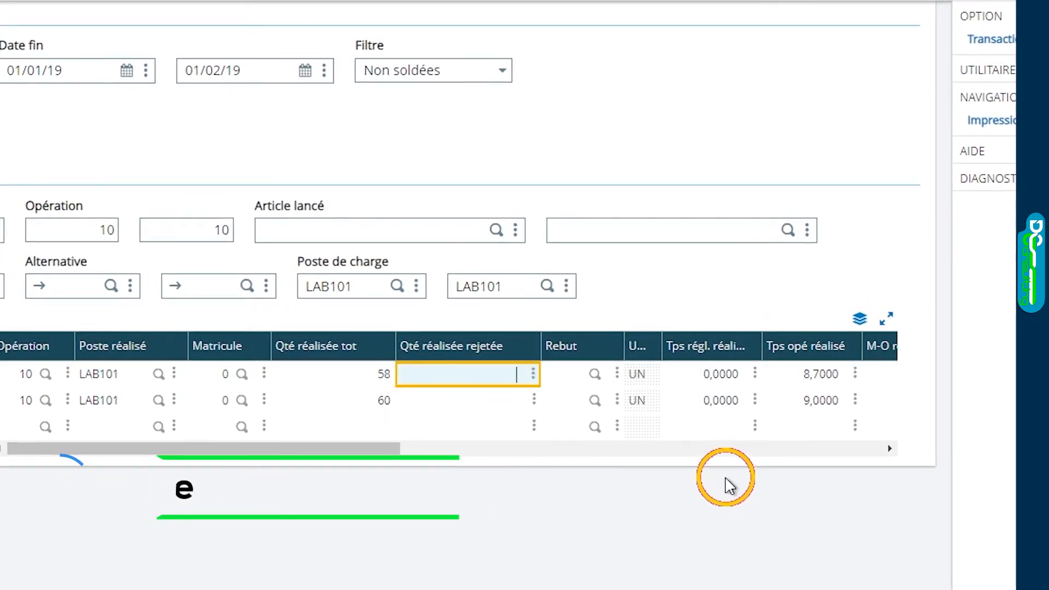
key(Tab)
key(Tab)
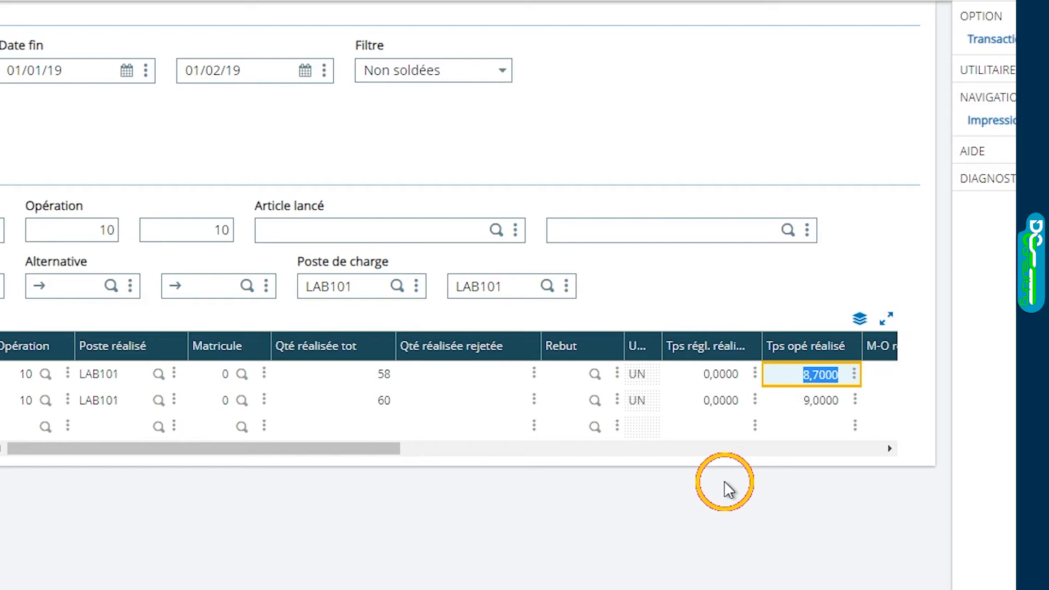
- Set Qté réalisée tot on the first result line back to 60
key(shift+Tab)
key(shift+Tab)
key(shift+Tab)
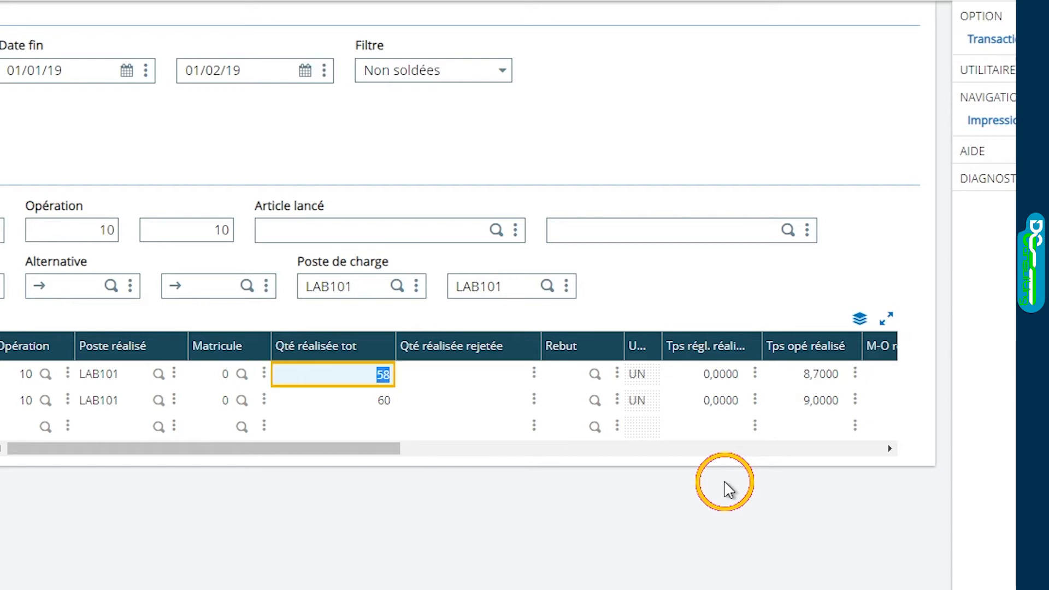
text(60)
key(Tab)
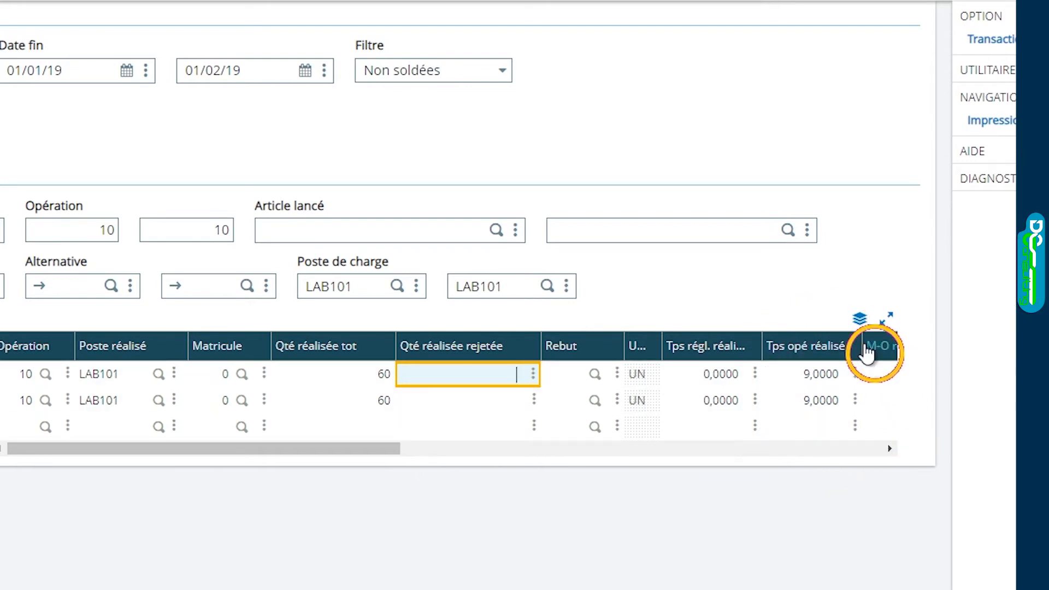
- Try a total realised quantity of 58 again on the first result line
key(shift+Tab)
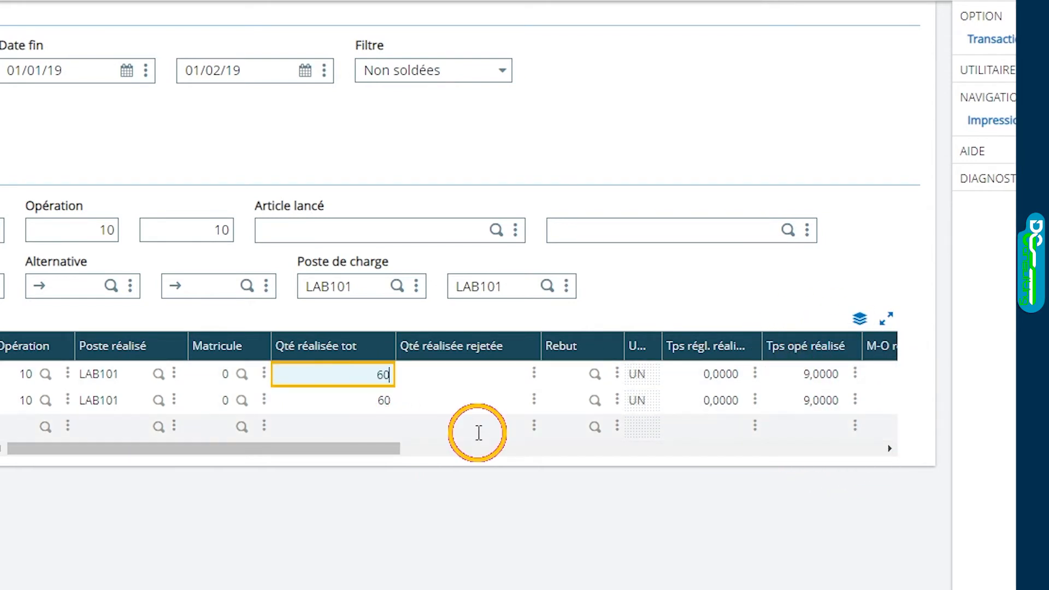
text(58)
key(Tab)
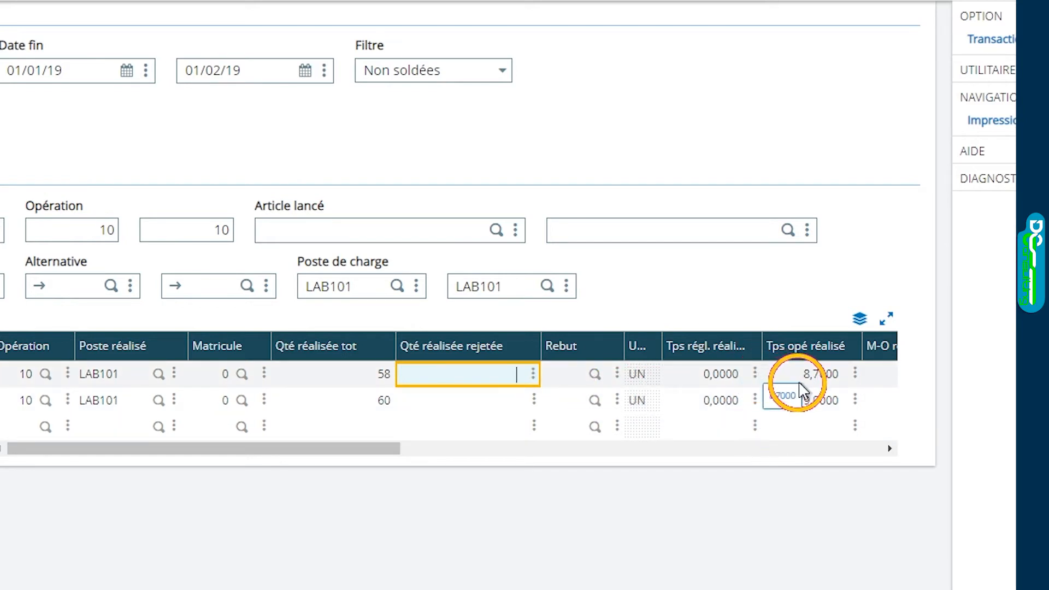
- Set the first line's Qté réalisée tot to 60 and its Tps opé réalisé to 8 hours
click(370, 382)
text(60)
key(Tab)
key(Tab)
key(Tab)
key(Tab)
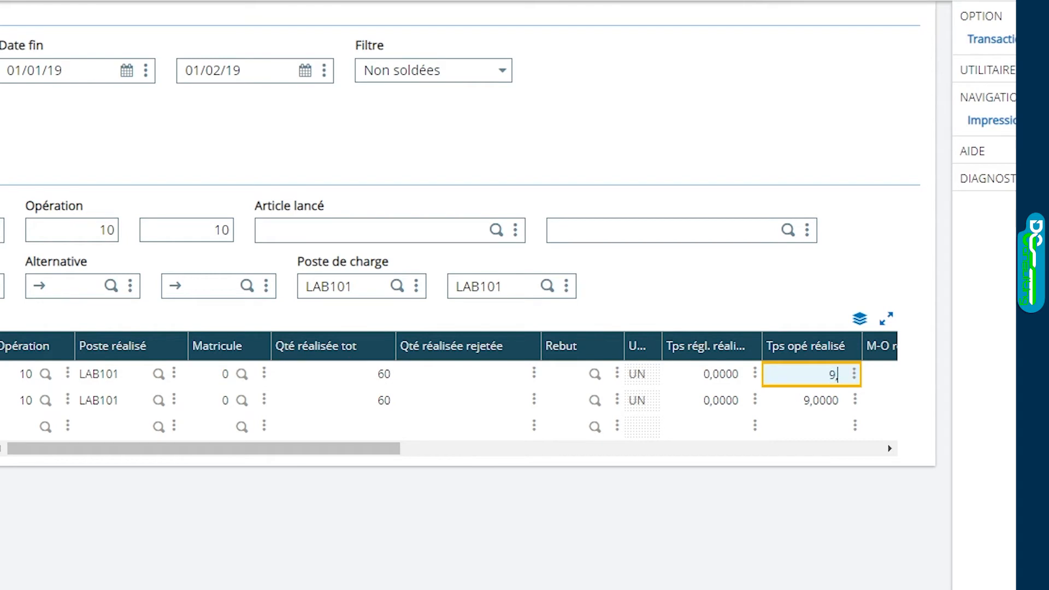
- Examine the non-conformity columns of the result lines and the Solde choices on the first line
drag(210, 448, 553, 452)
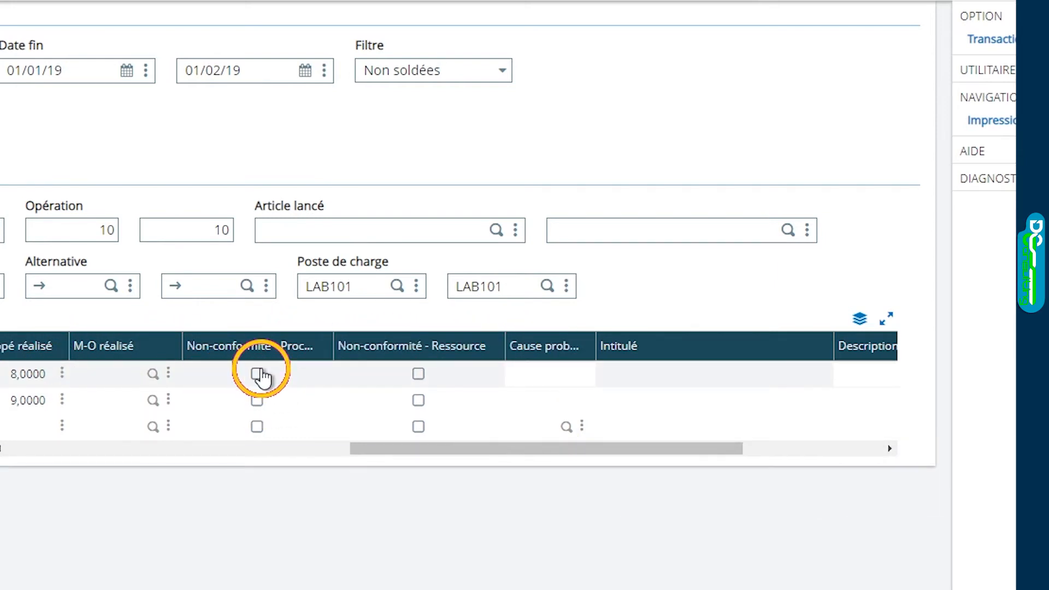
drag(403, 454, 567, 455)
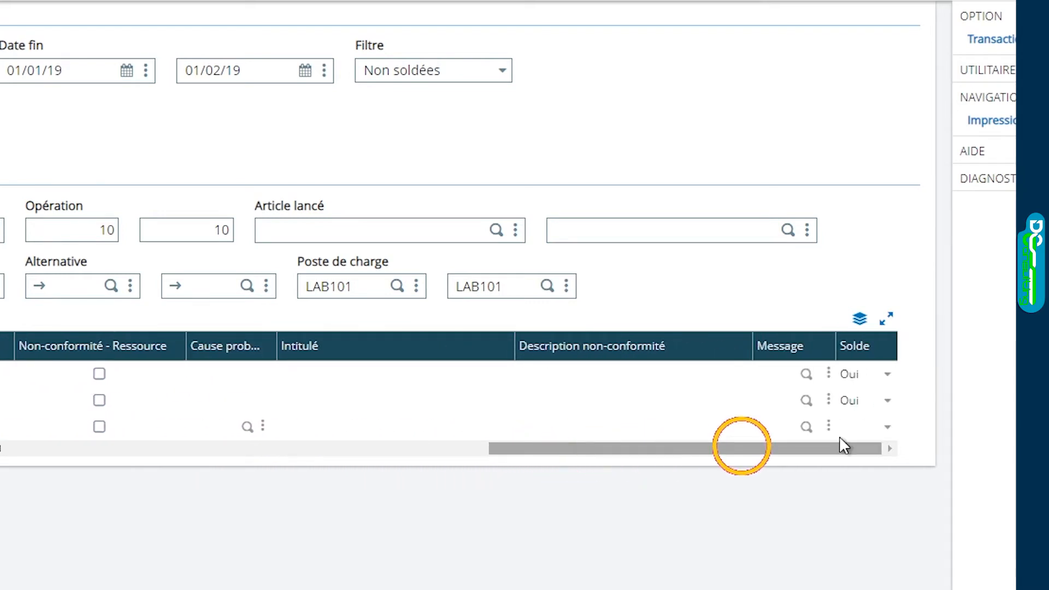
click(889, 376)
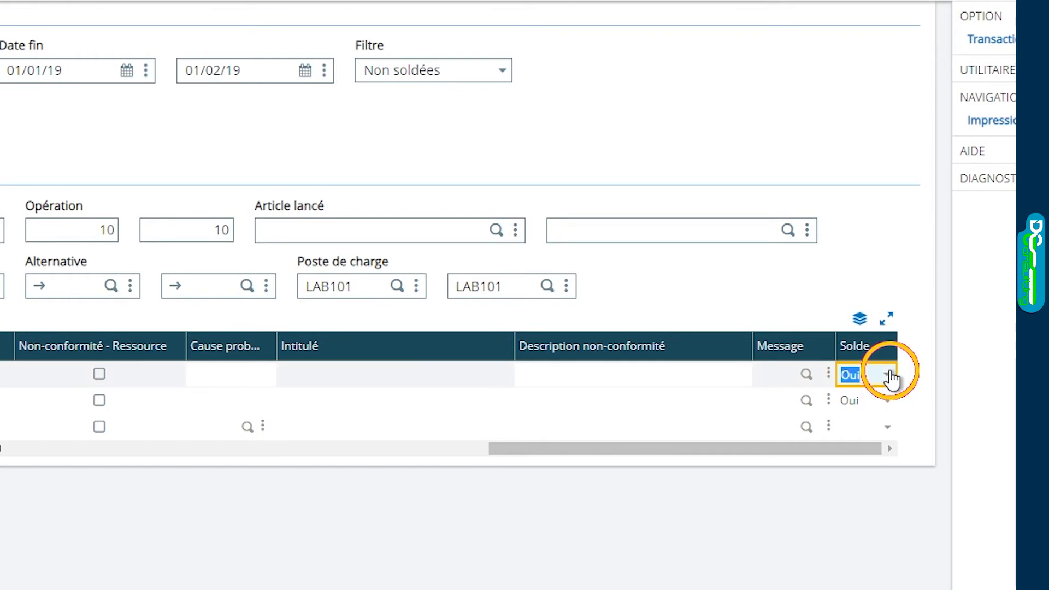
click(890, 376)
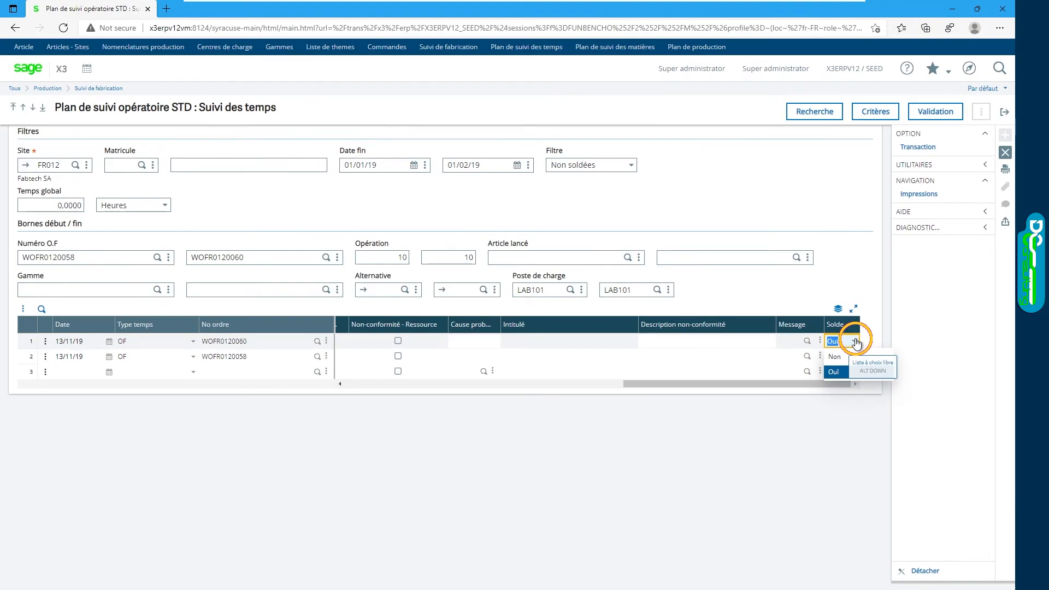
click(937, 112)
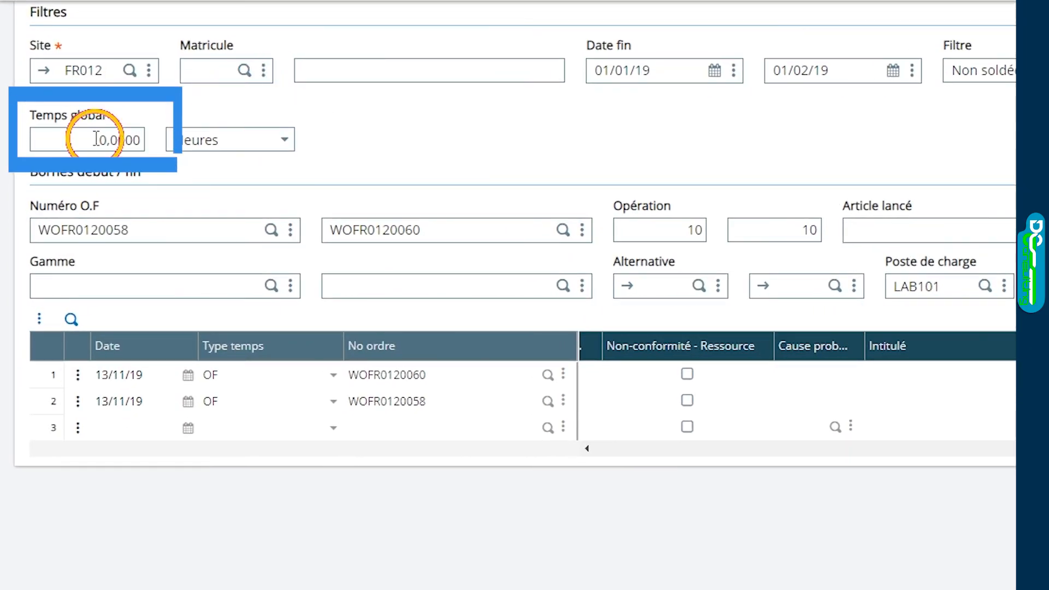
- Set Temps global to 9 hours and rerun the operation search
mouse_move(984, 447)
mouse_down()
mouse_move(922, 461)
mouse_move(719, 462)
mouse_move(742, 469)
mouse_up()
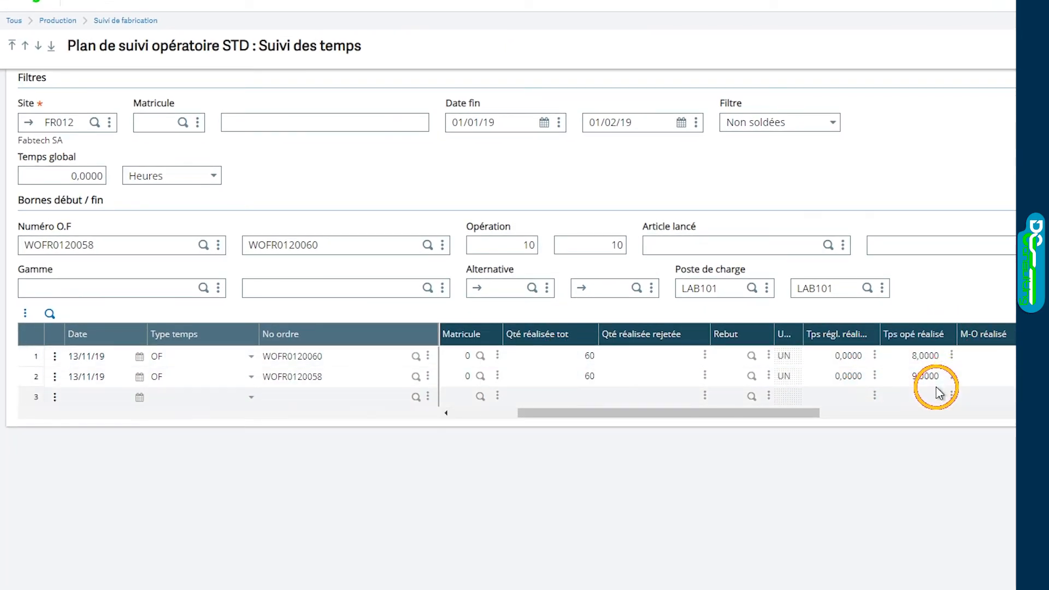
click(54, 176)
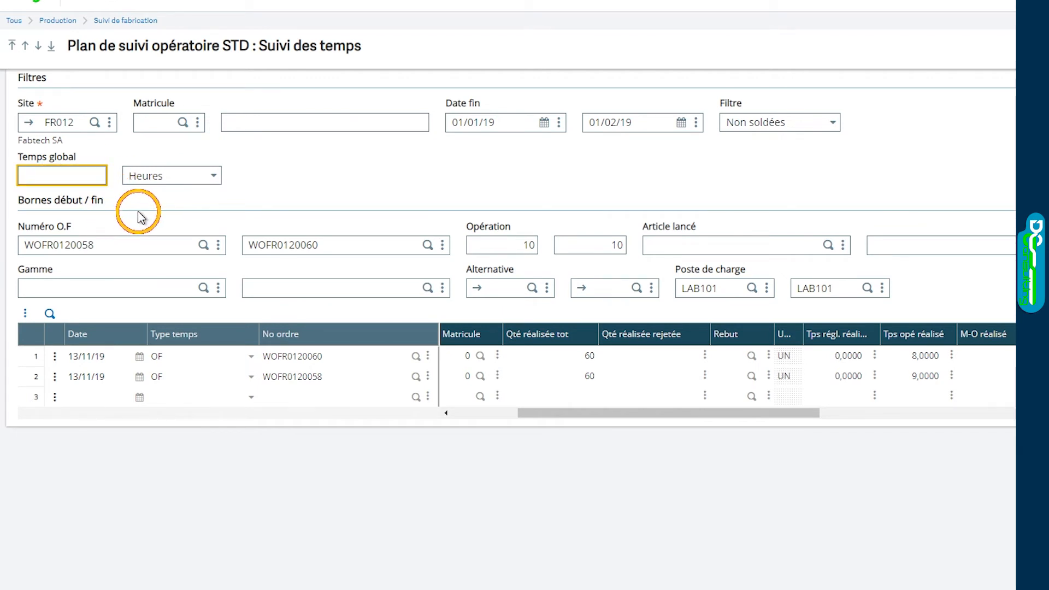
key(Tab)
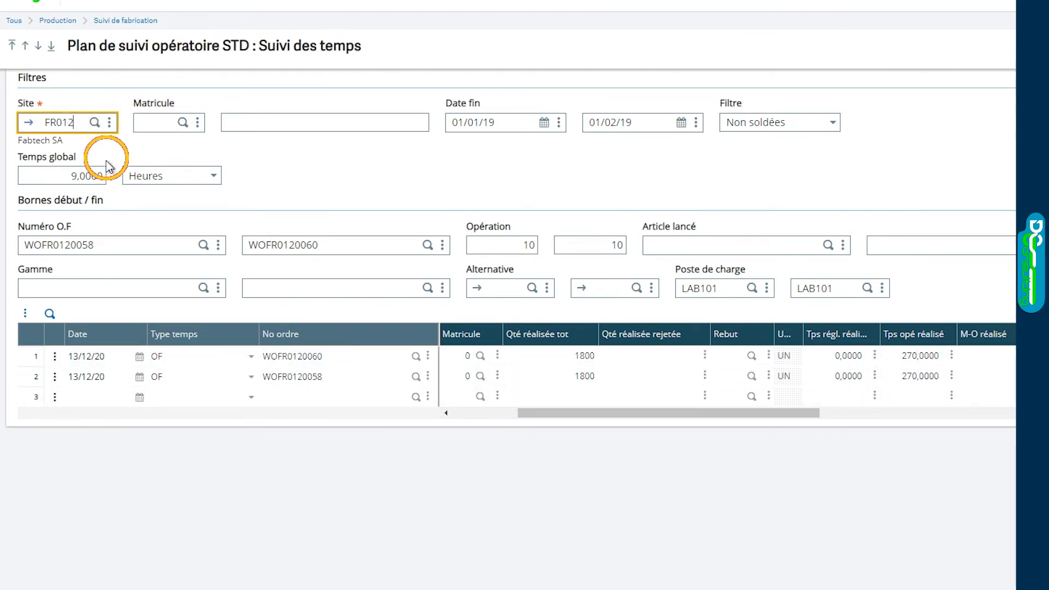
- Change the Temps global unit to Minutes, rerun the search and check the realised quantities and times
click(213, 175)
click(183, 217)
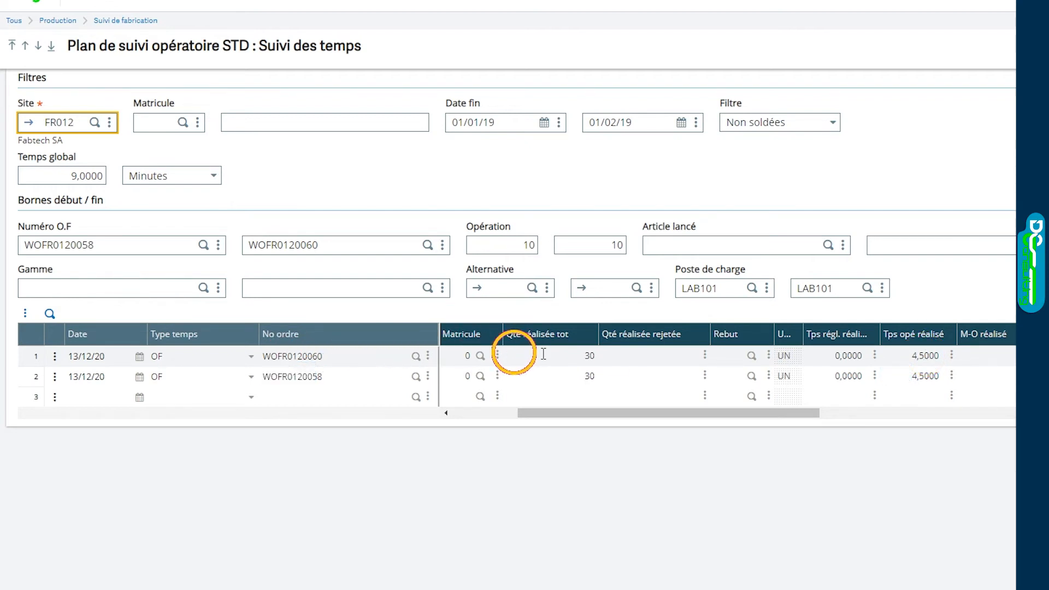
click(95, 175)
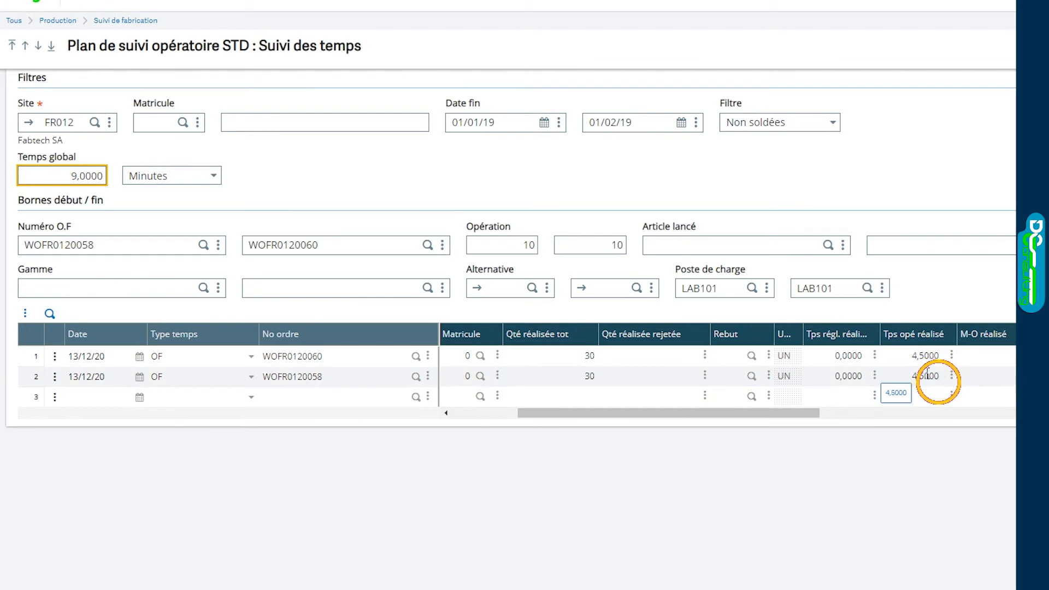
- Set Tps opé réalisé on the first result line to 6 minutes
click(593, 357)
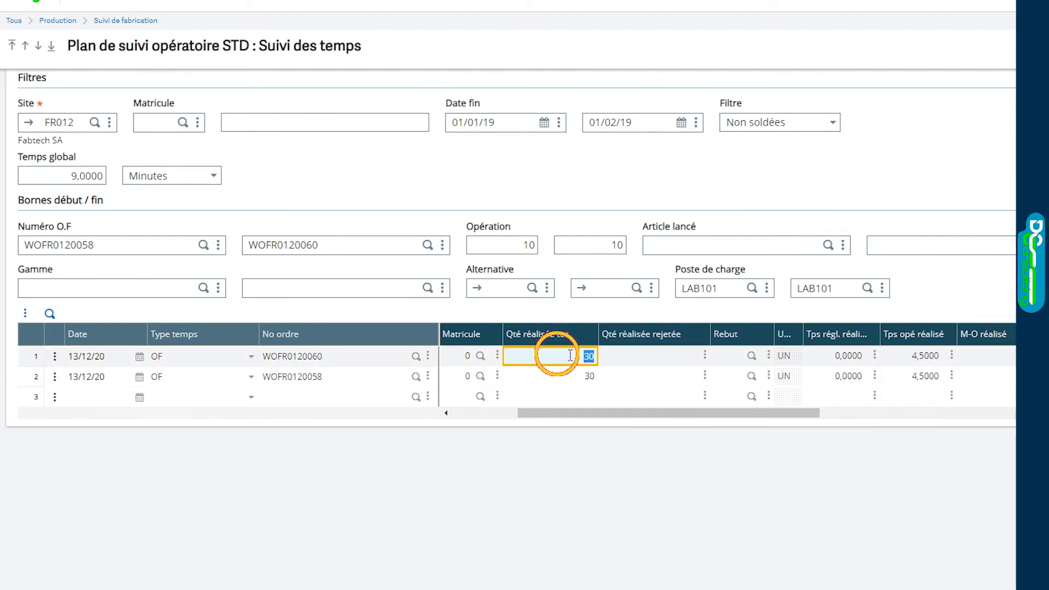
click(919, 356)
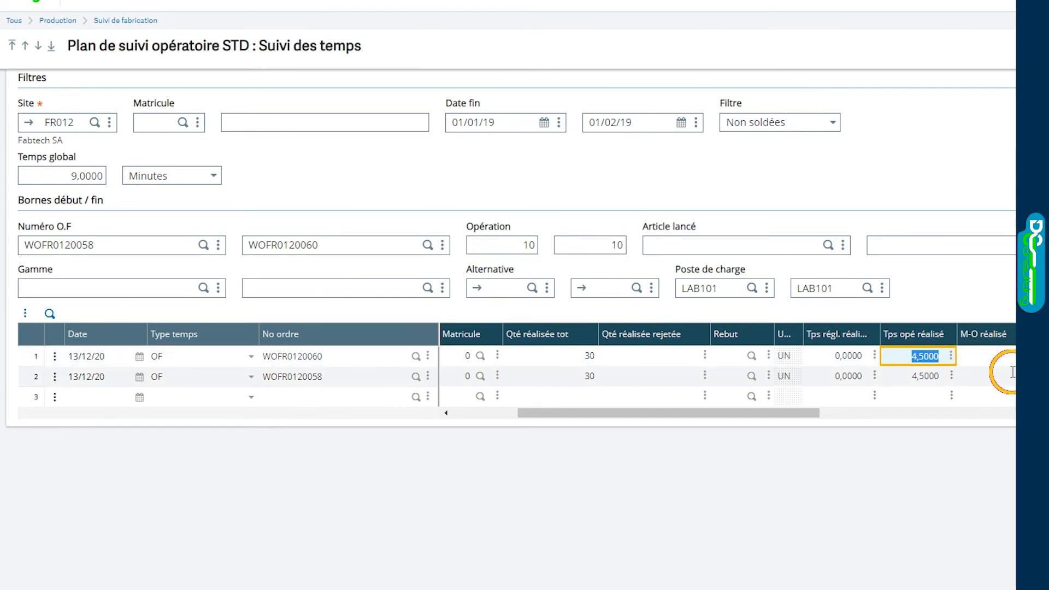
text(6)
key(Tab)
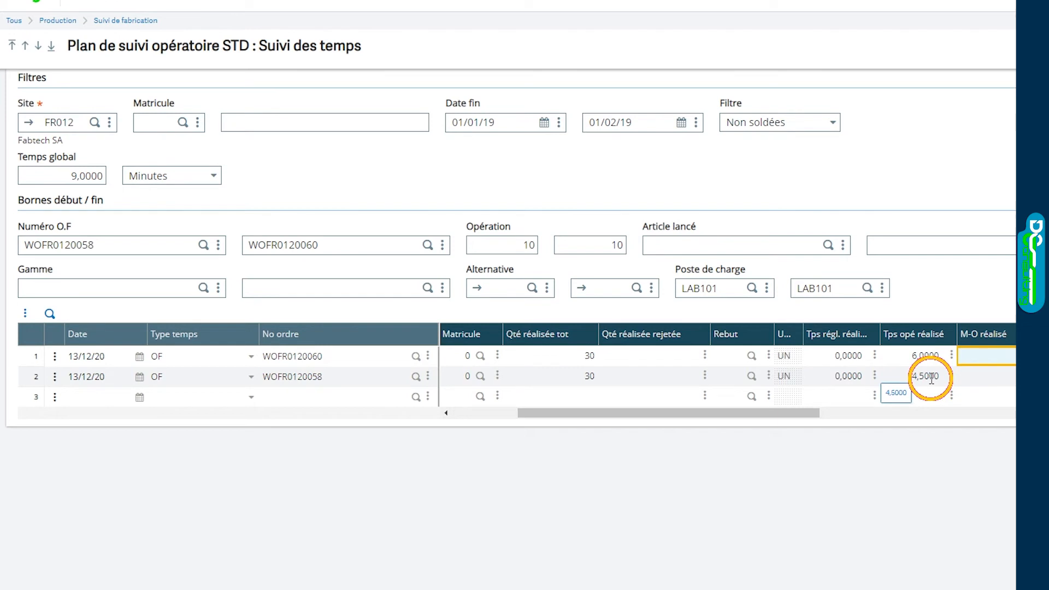
- Set the second line's Qté réalisée tot to 45 and its Tps opé réalisé to 5 minutes
click(586, 376)
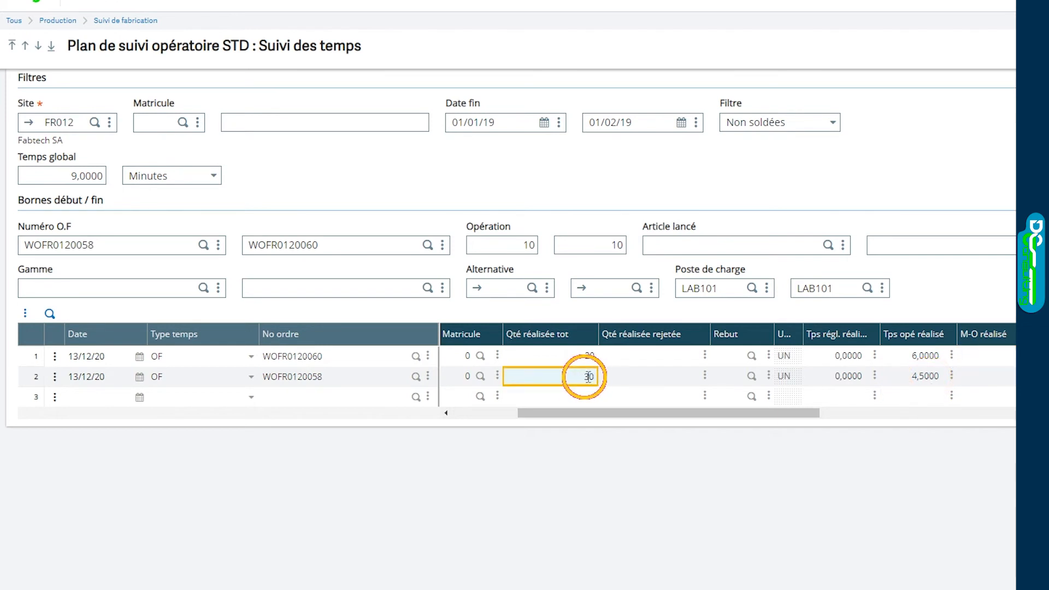
click(689, 382)
click(932, 377)
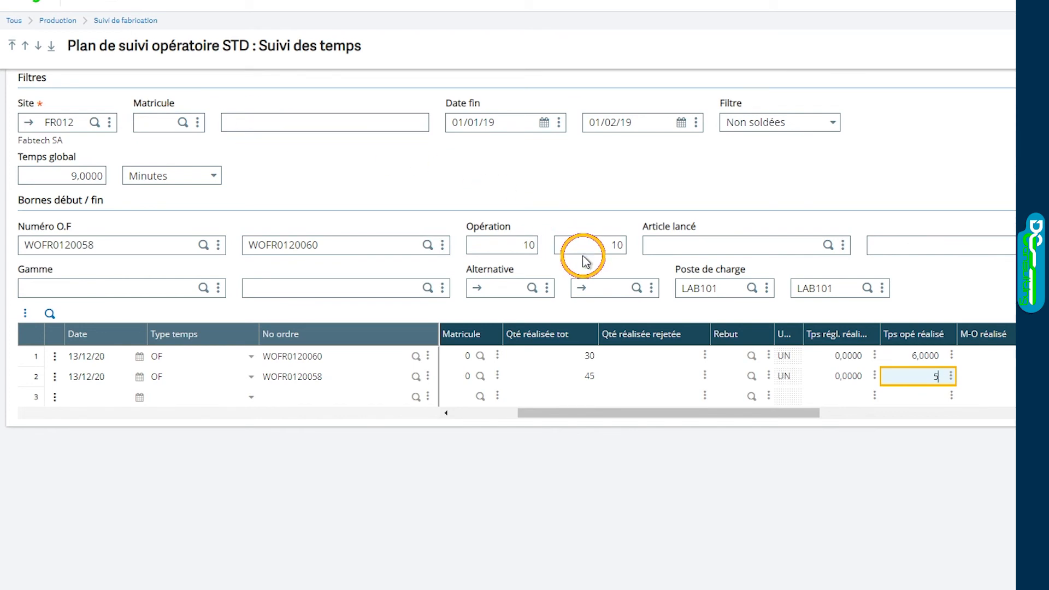
click(703, 413)
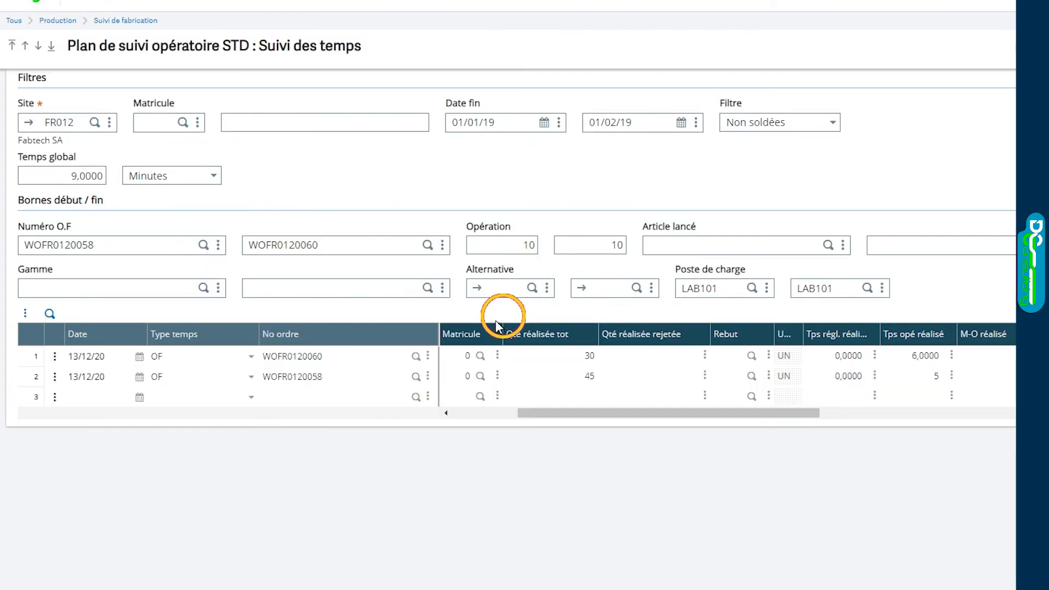
- Validate the time tracking entries, confirm the validation, review the generated trace and close it
click(356, 365)
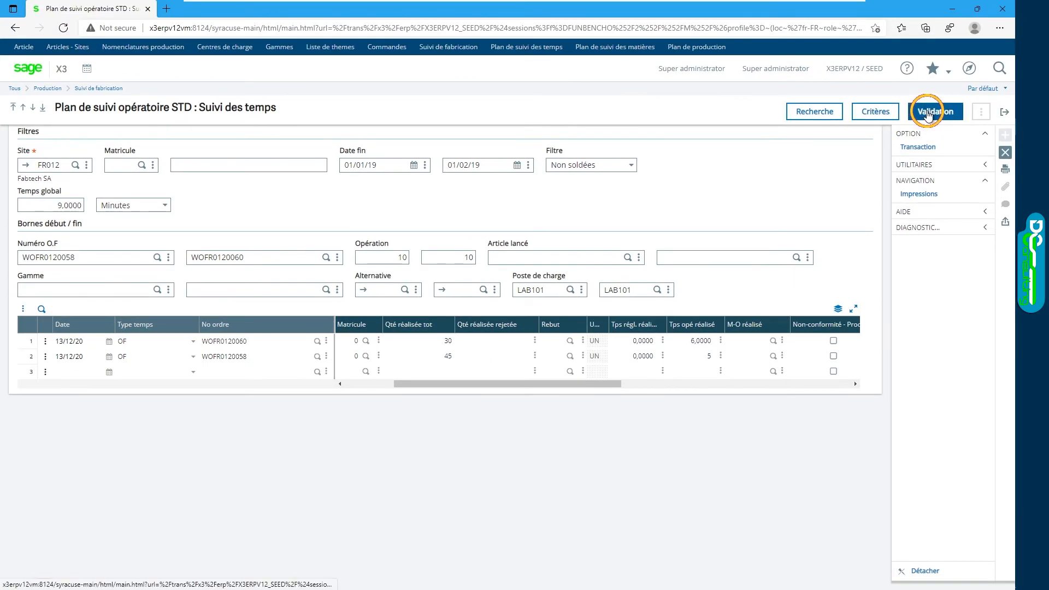
click(928, 115)
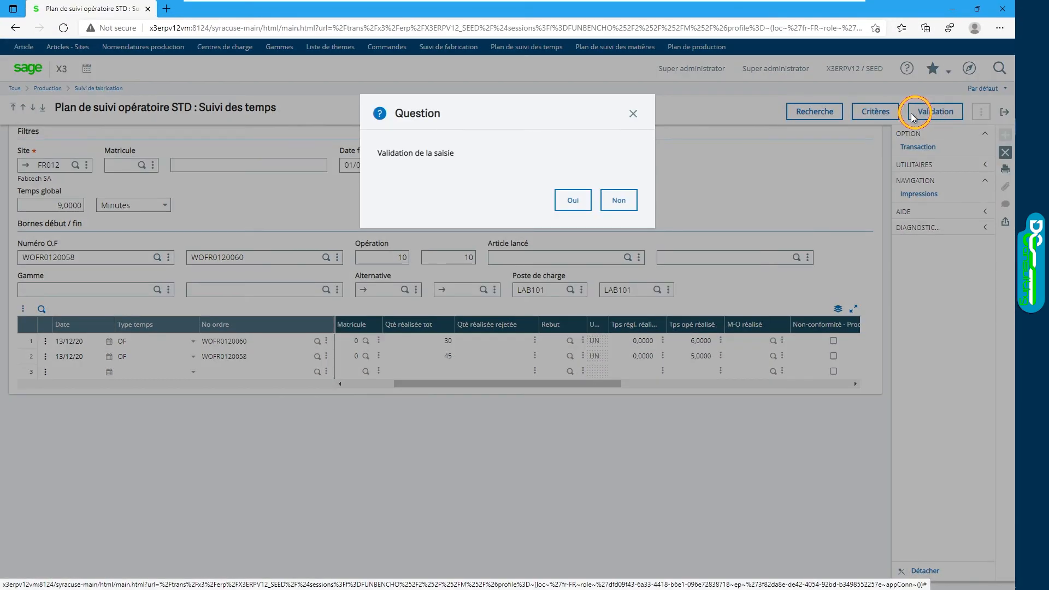
click(568, 203)
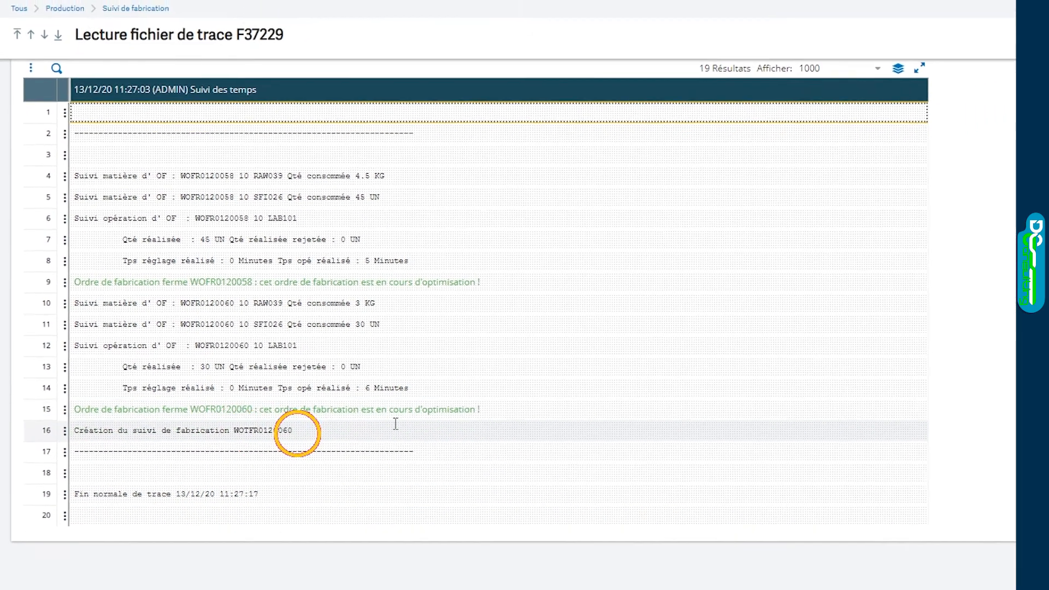
click(1006, 112)
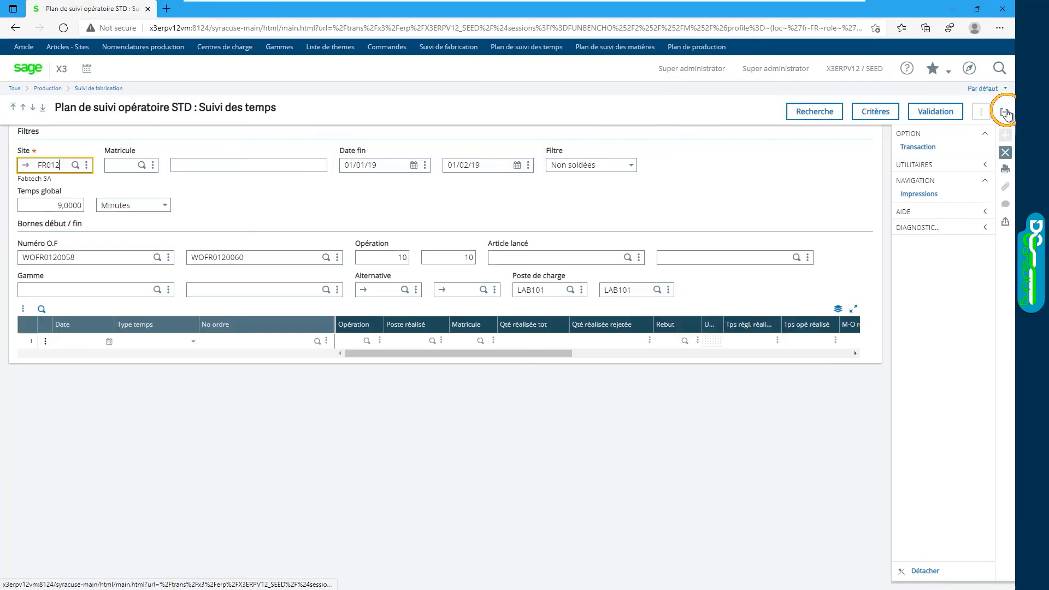
- Search again for open operations, check their quantities and times, and open the first line's actions to reach Consommation matières
click(803, 117)
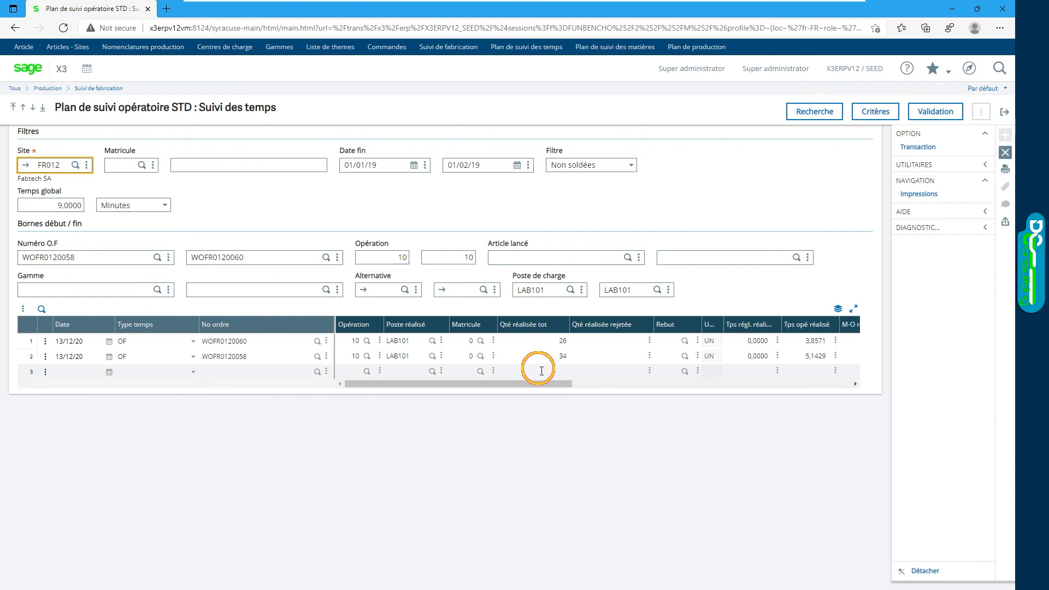
drag(569, 383, 601, 383)
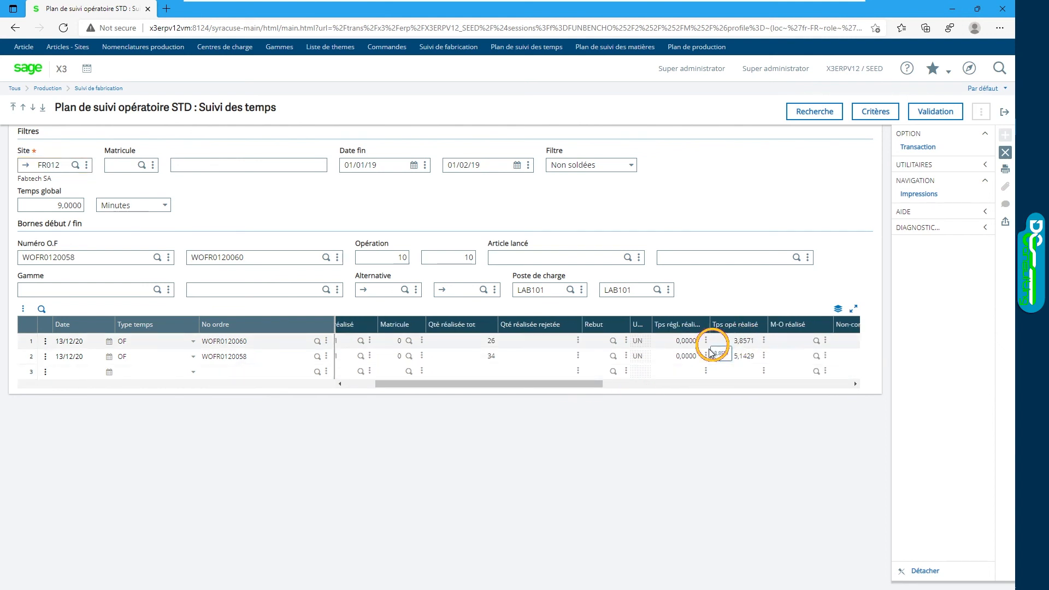
click(47, 342)
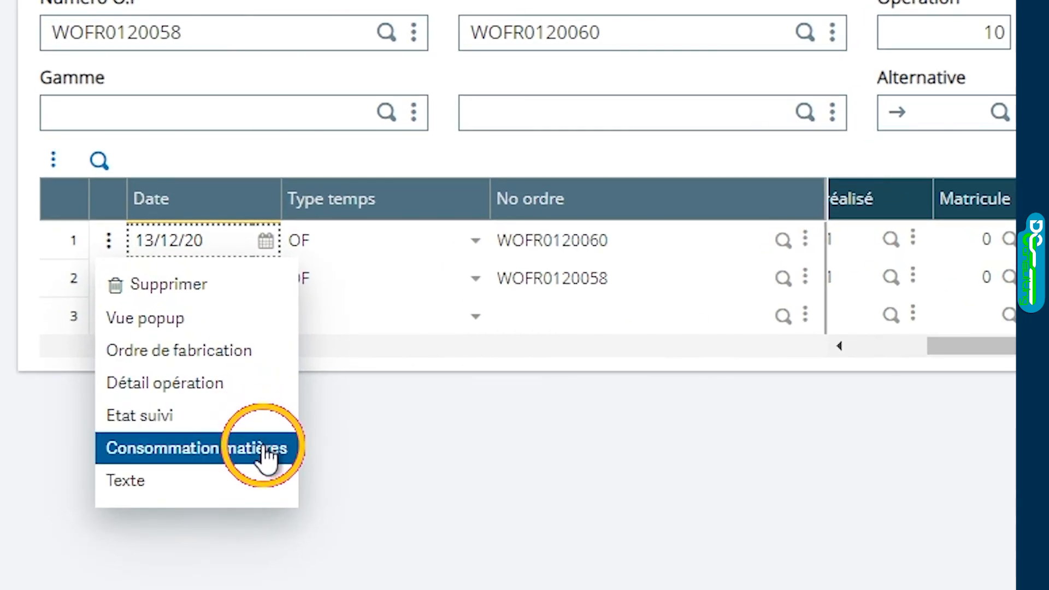